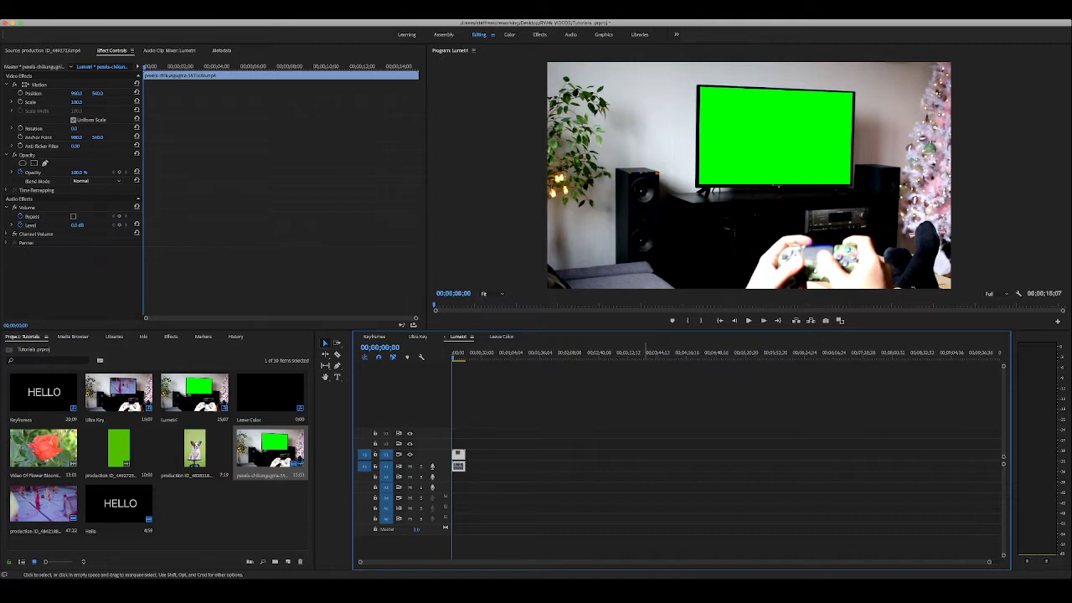
- Replace the current effects search with "lumetri"
key(shift+7)
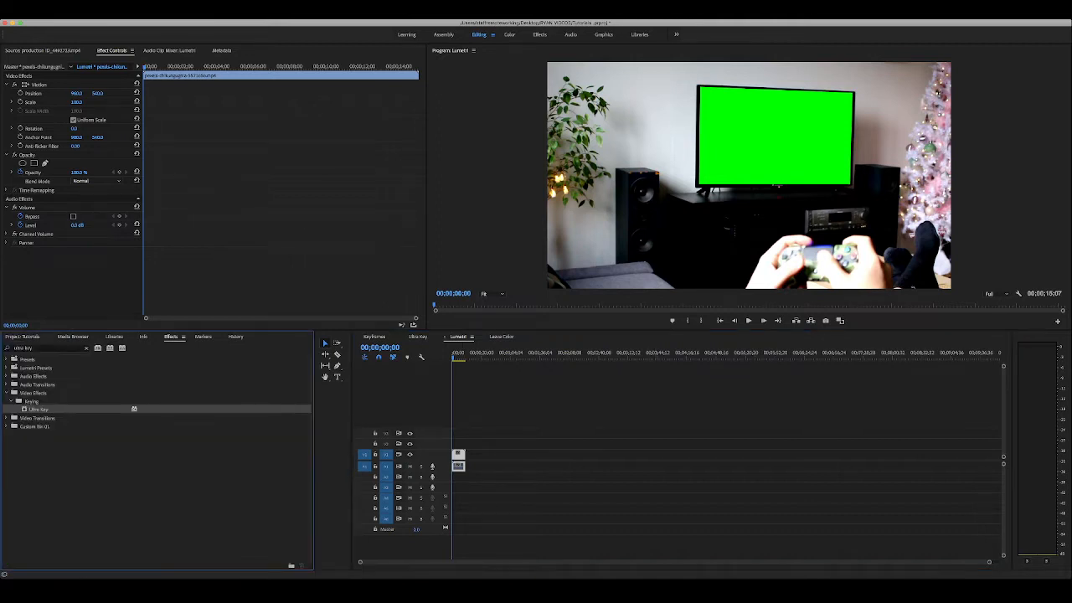
click(86, 348)
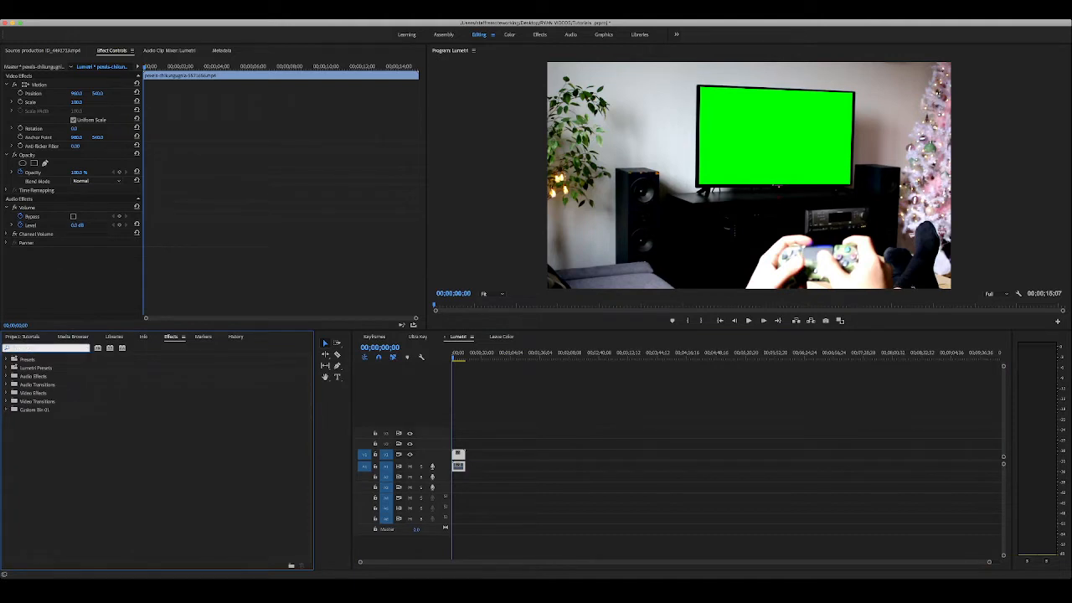
text(lumet)
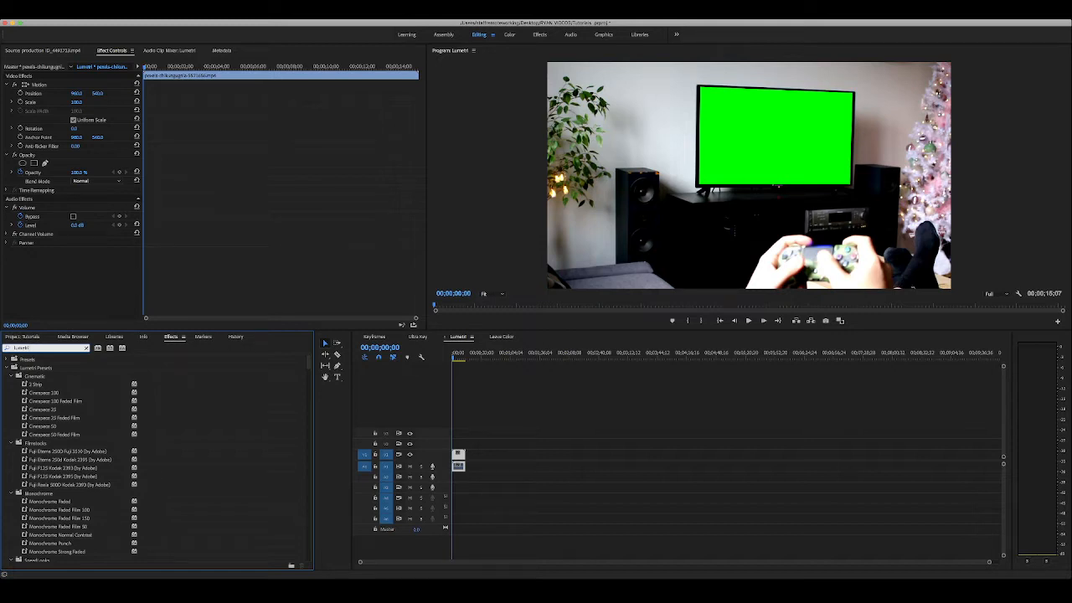
- Browse the Lumetri presets, from the film and monochrome looks through the camera-specific looks to the Lumetri Color video effect
scroll(71, 460, down, 4)
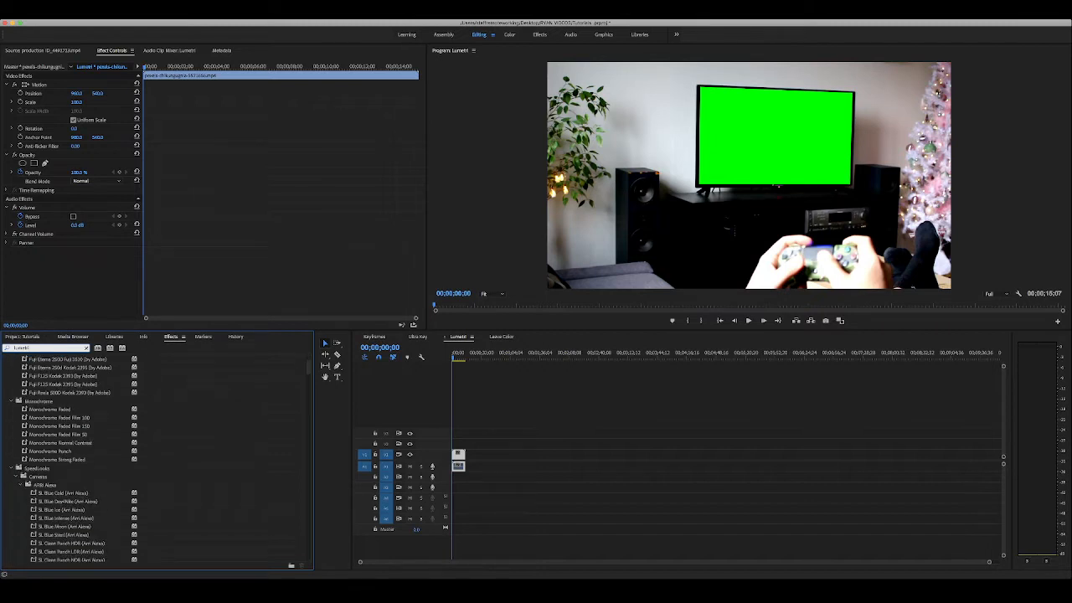
scroll(71, 459, down, 10)
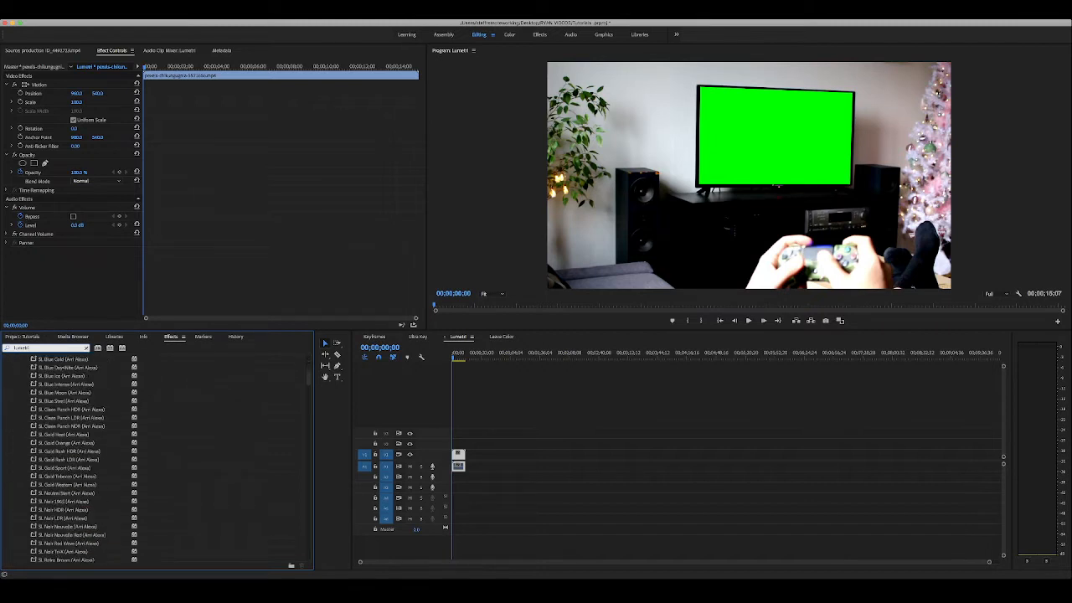
scroll(71, 460, down, 10)
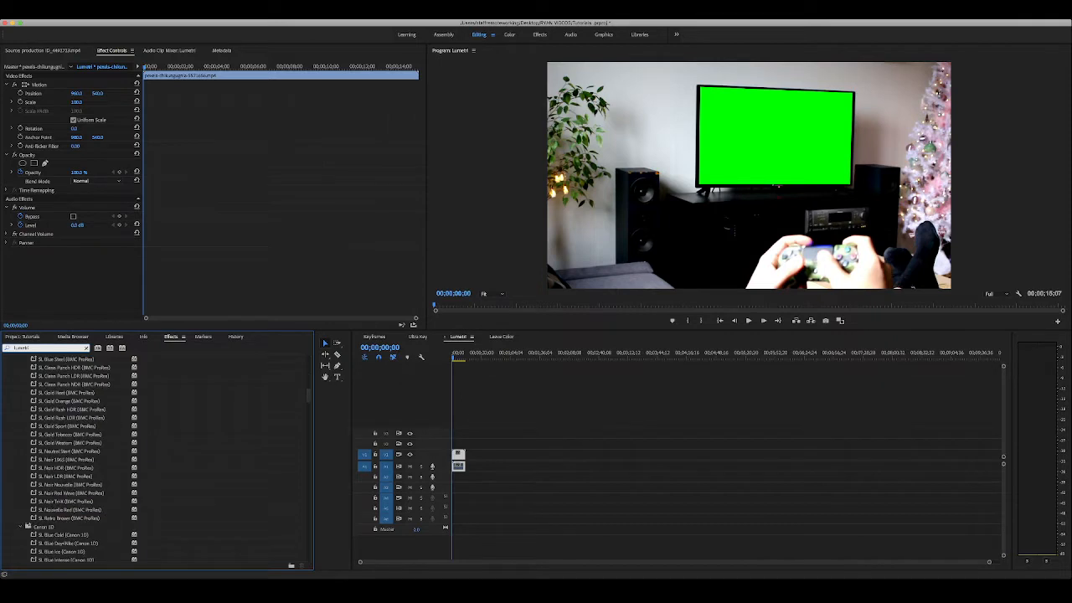
scroll(71, 460, down, 10)
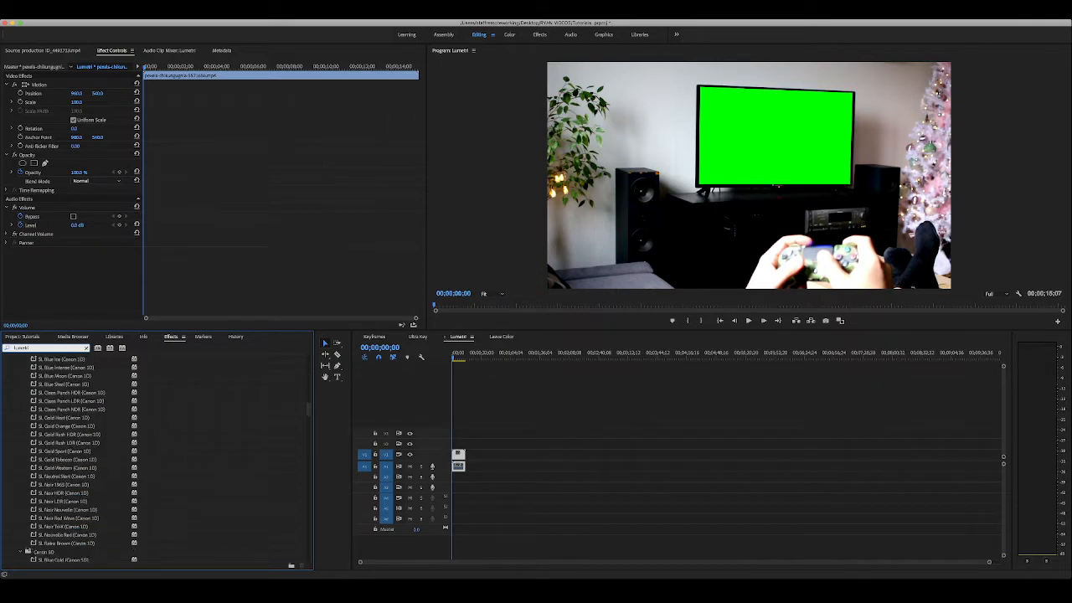
scroll(71, 460, down, 10)
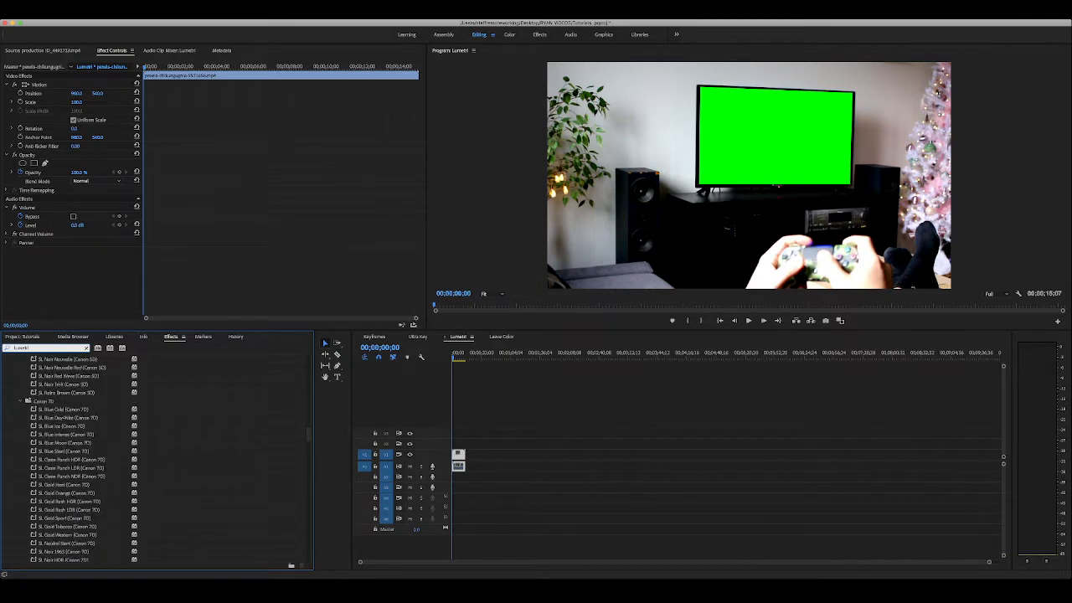
scroll(71, 460, down, 10)
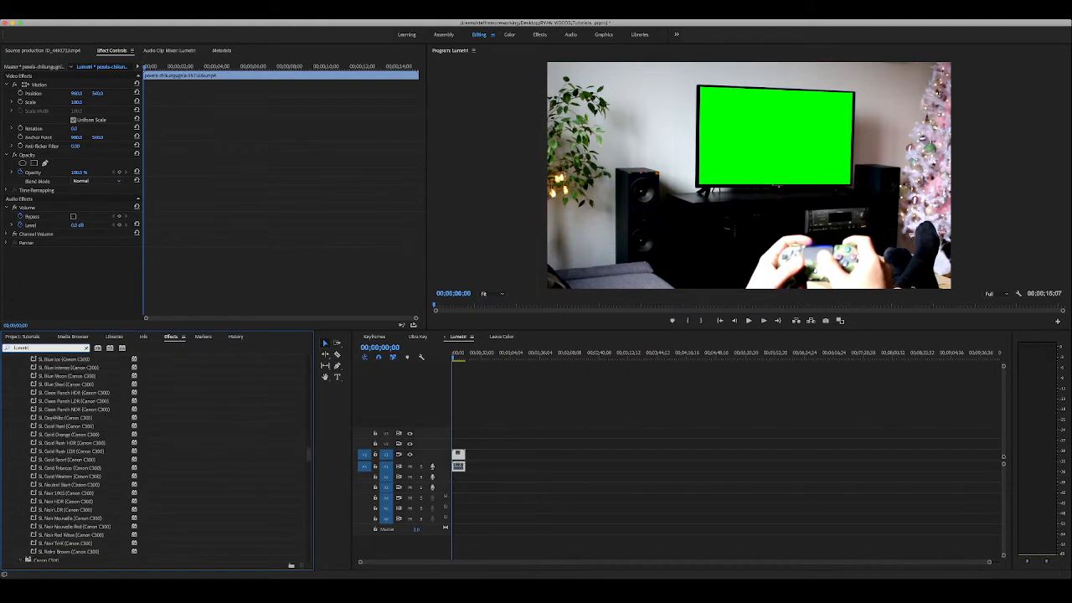
scroll(72, 460, down, 10)
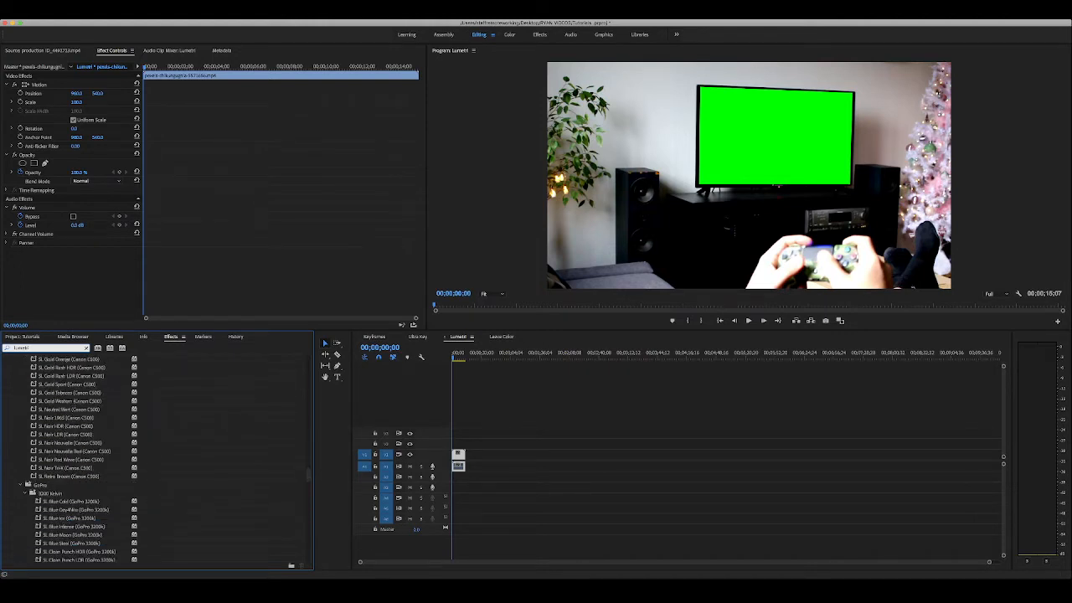
scroll(71, 460, down, 1)
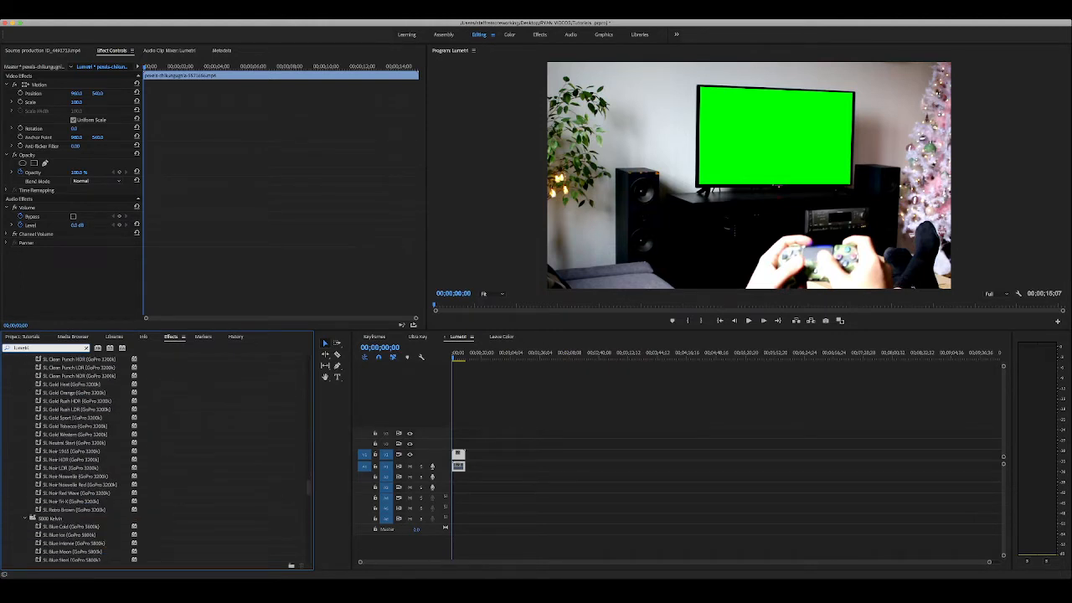
scroll(71, 460, up, 7)
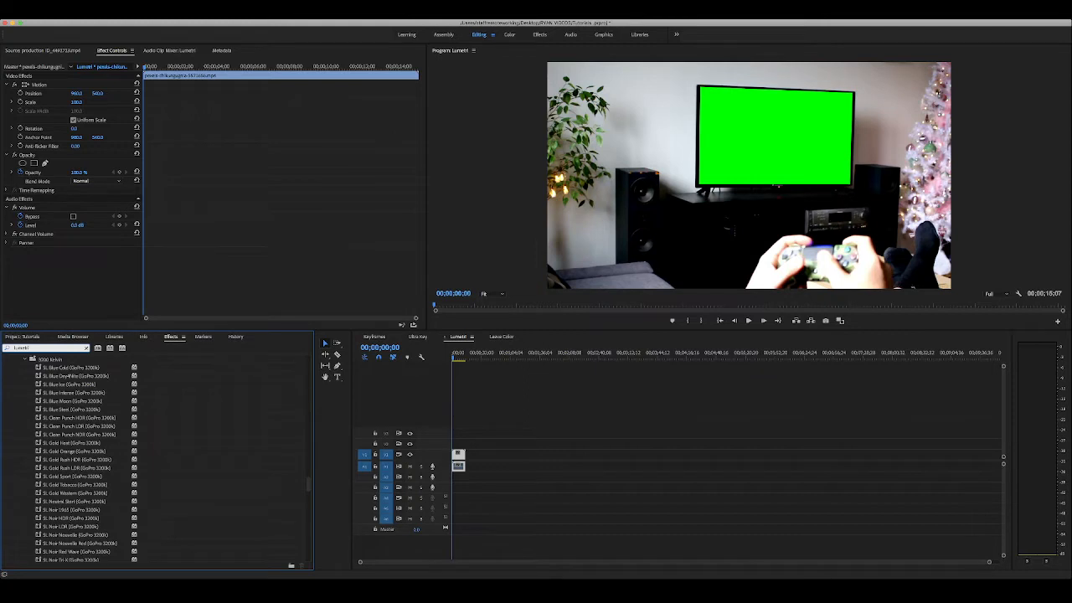
scroll(72, 460, down, 10)
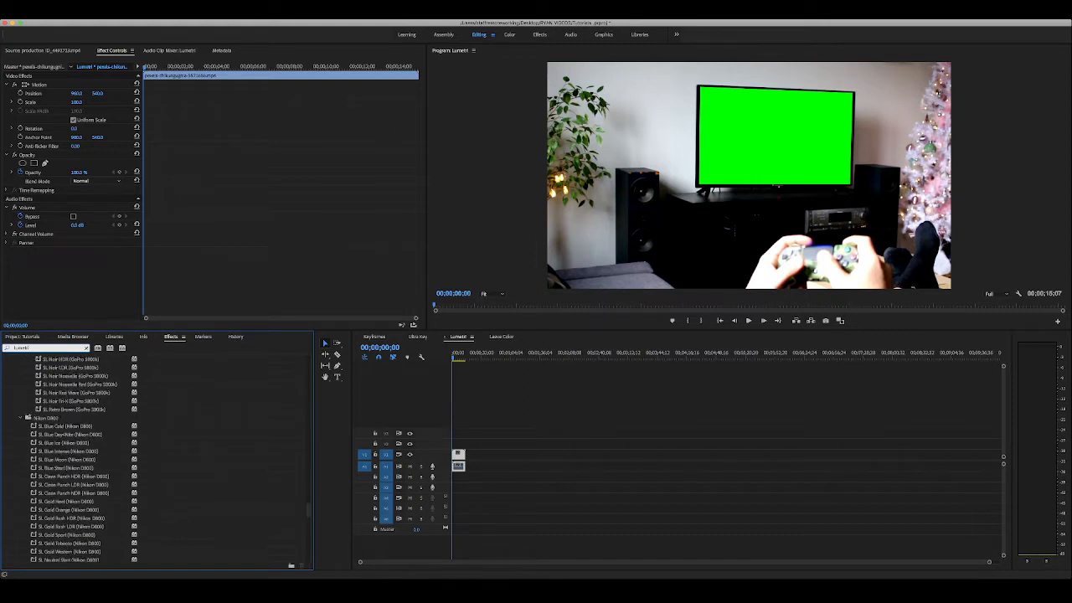
scroll(71, 460, down, 10)
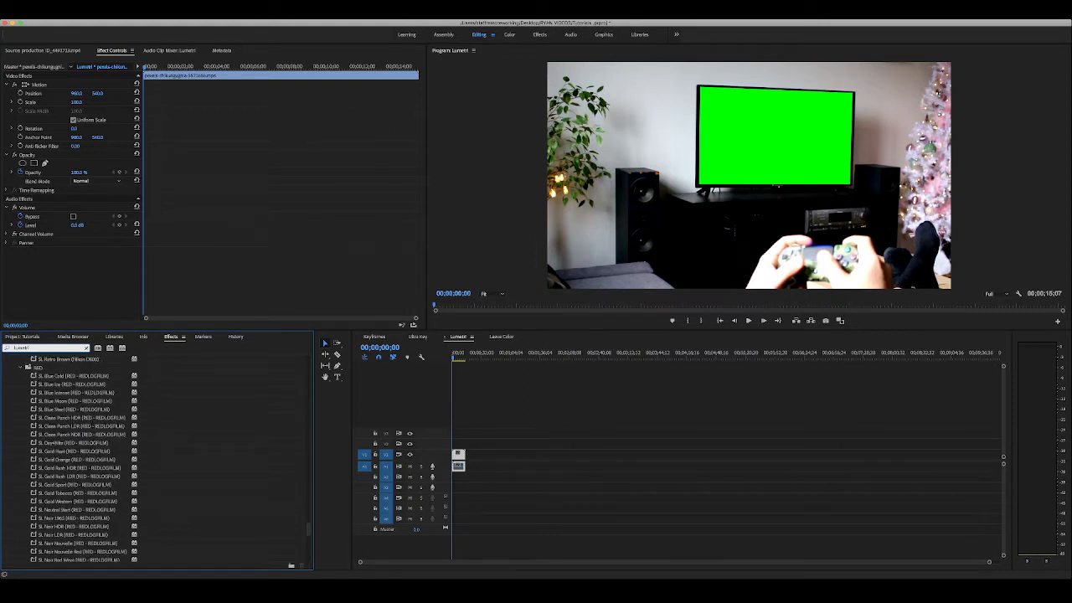
scroll(78, 460, down, 1)
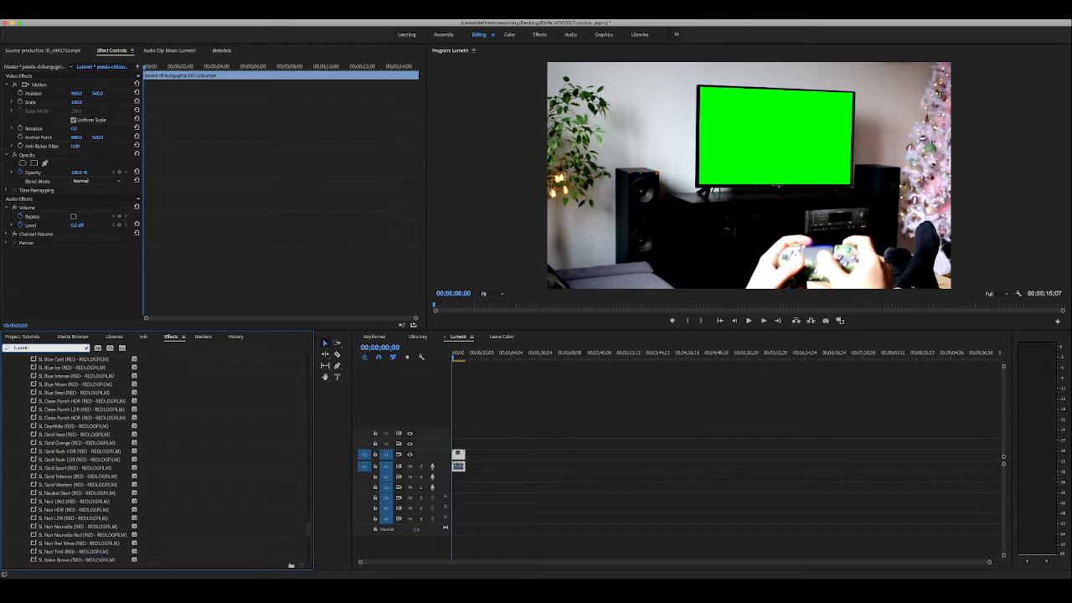
scroll(77, 459, down, 15)
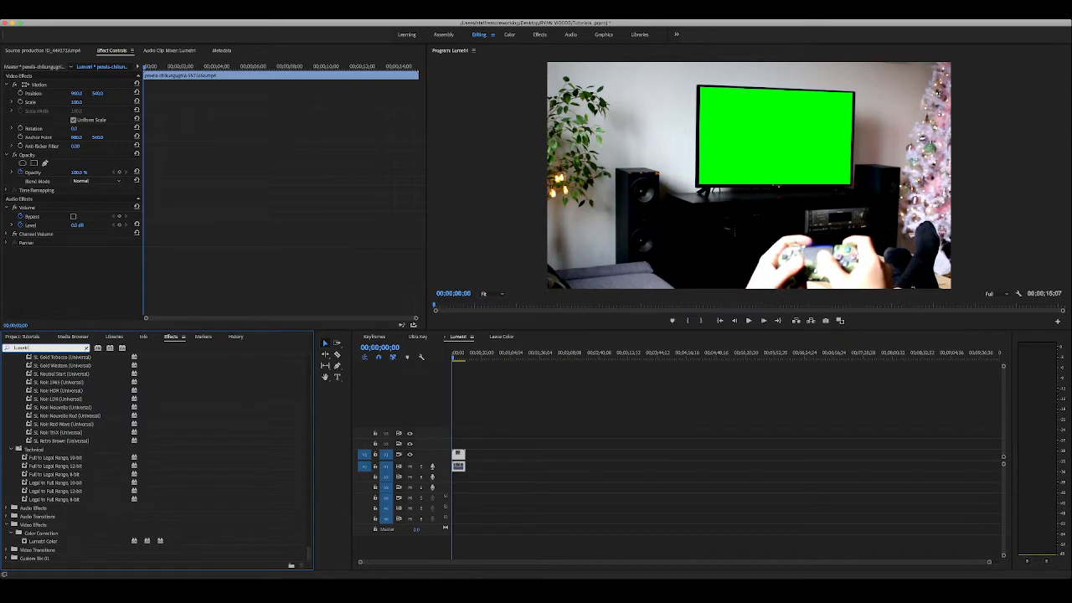
- Apply the Lumetri Color effect to the green-screen TV clip and widen the effect's property column
click(42, 541)
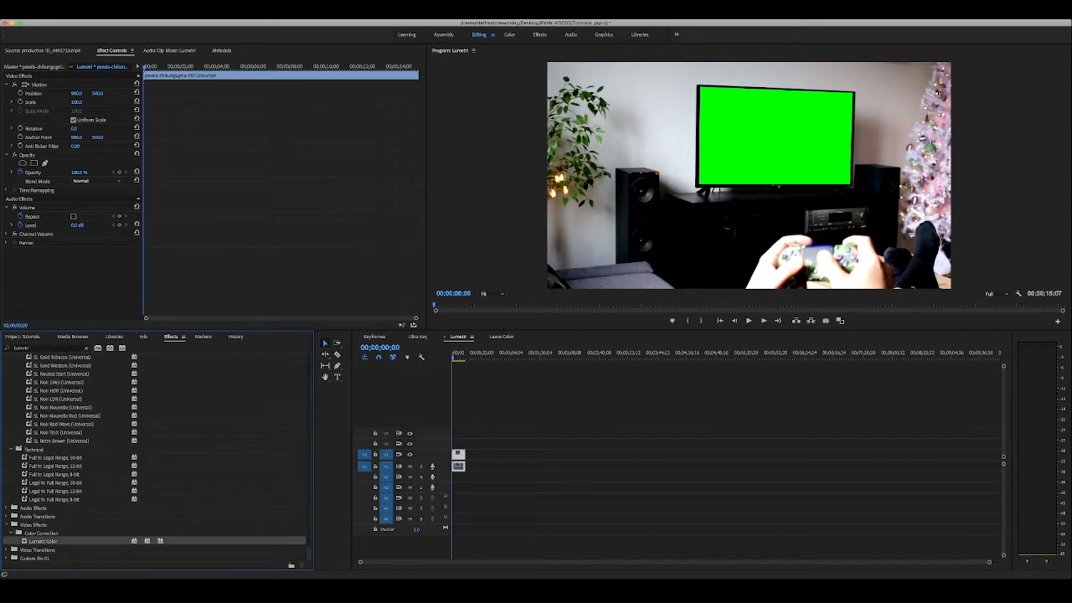
drag(42, 542, 458, 454)
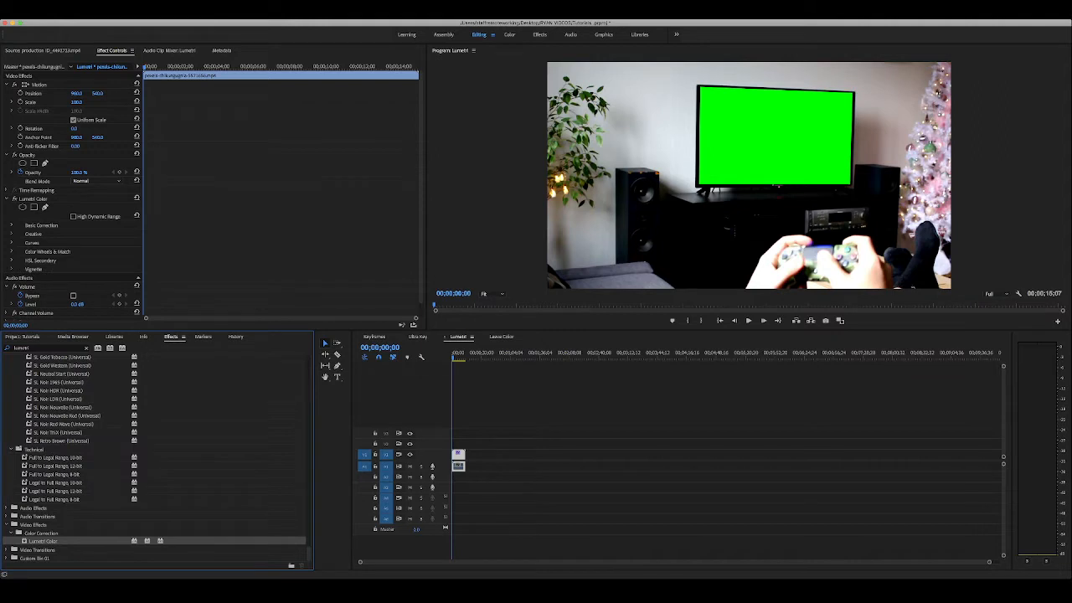
drag(143, 192, 207, 192)
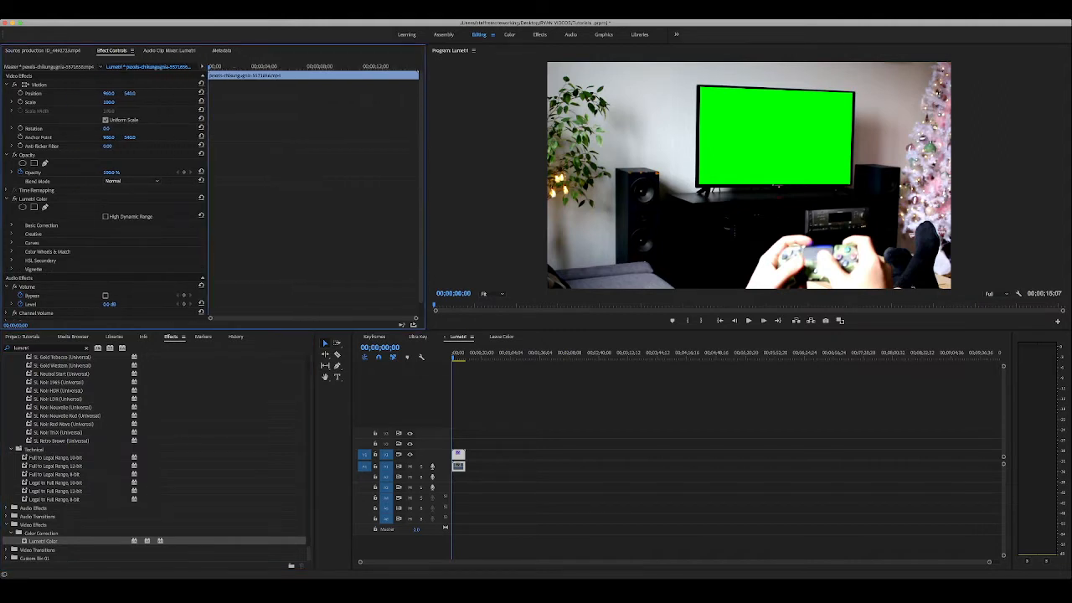
- Open Lumetri Color's Basic Correction settings, try an Alexa LogC Input LUT and set the Input LUT back to None
scroll(109, 209, down, 2)
scroll(105, 193, up, 1)
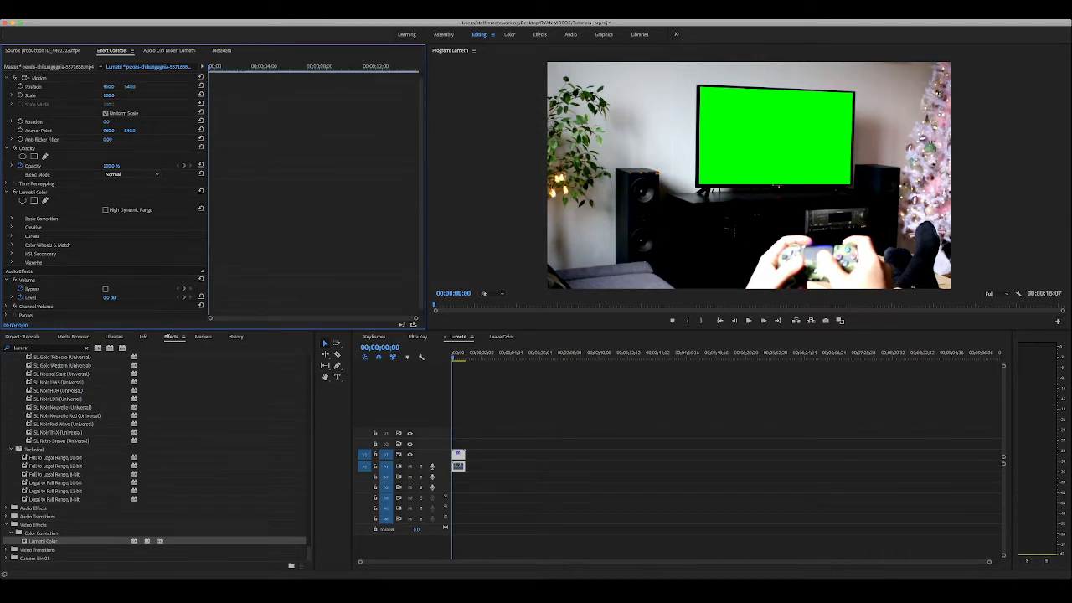
click(11, 218)
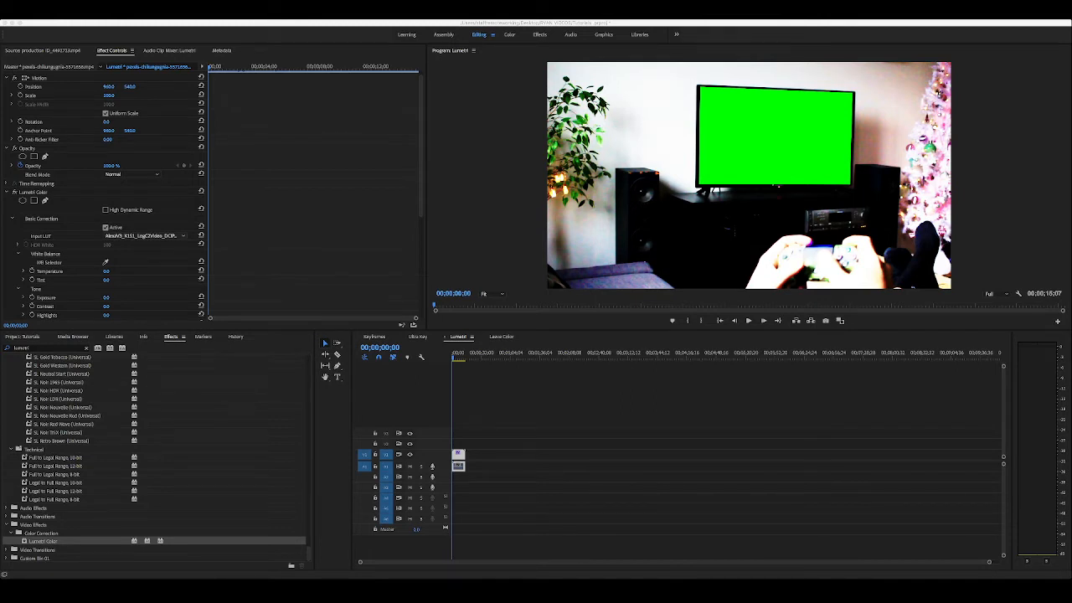
click(144, 236)
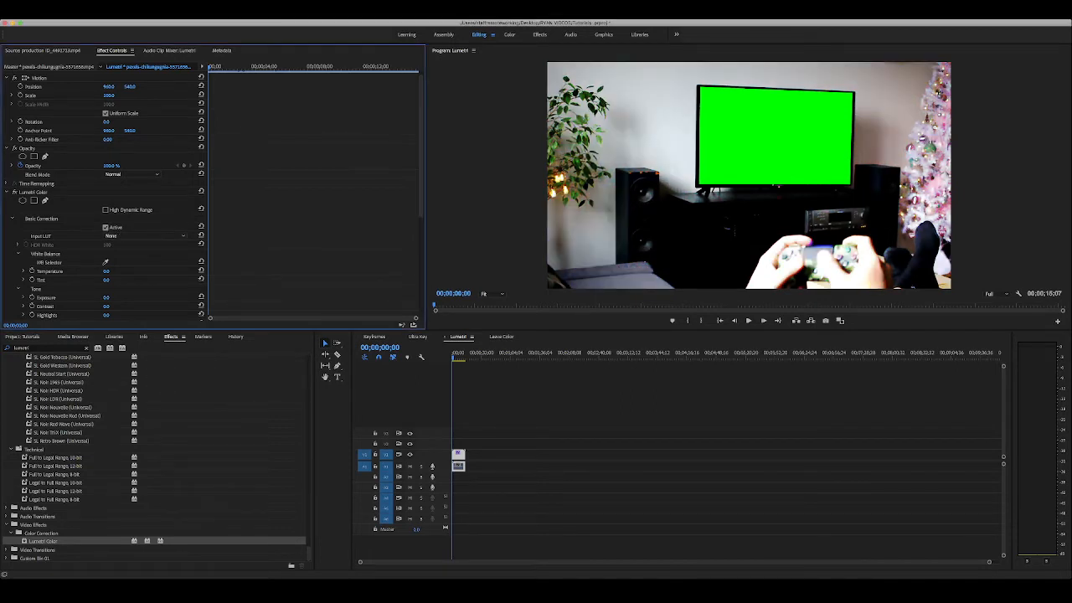
- Try different Temperature, Tint and Exposure values in Basic Correction and return each one to 0
scroll(109, 193, down, 3)
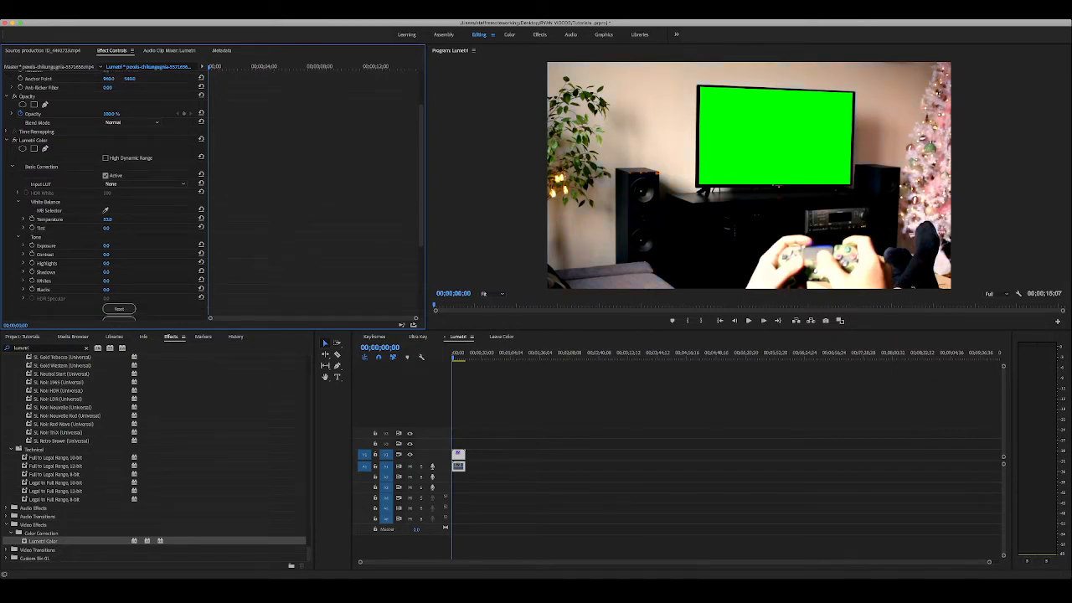
drag(107, 219, 26, 219)
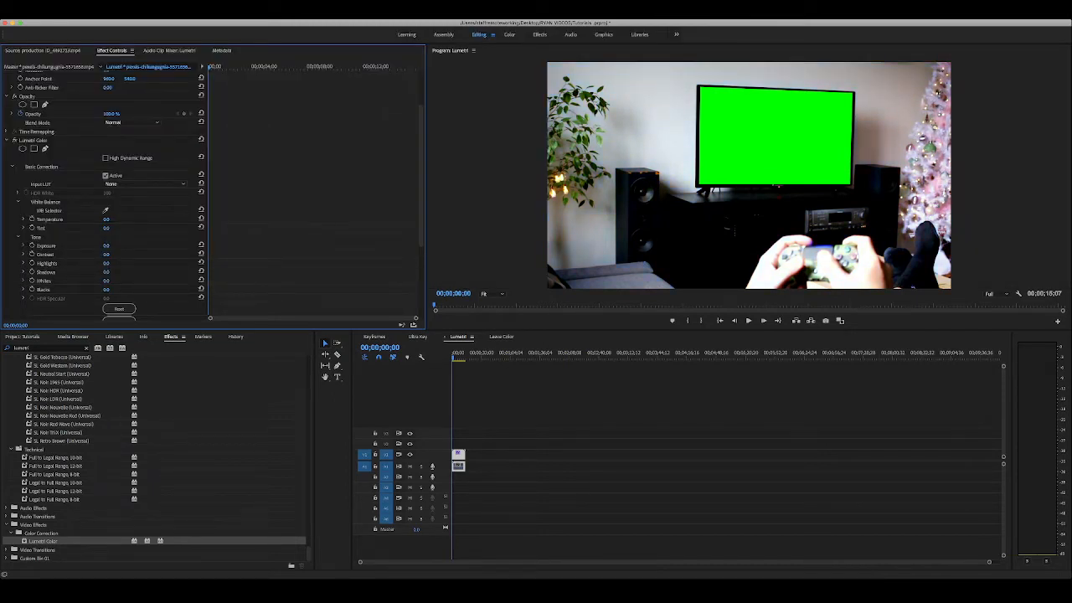
drag(106, 228, 84, 221)
scroll(209, 192, down, 1)
click(201, 220)
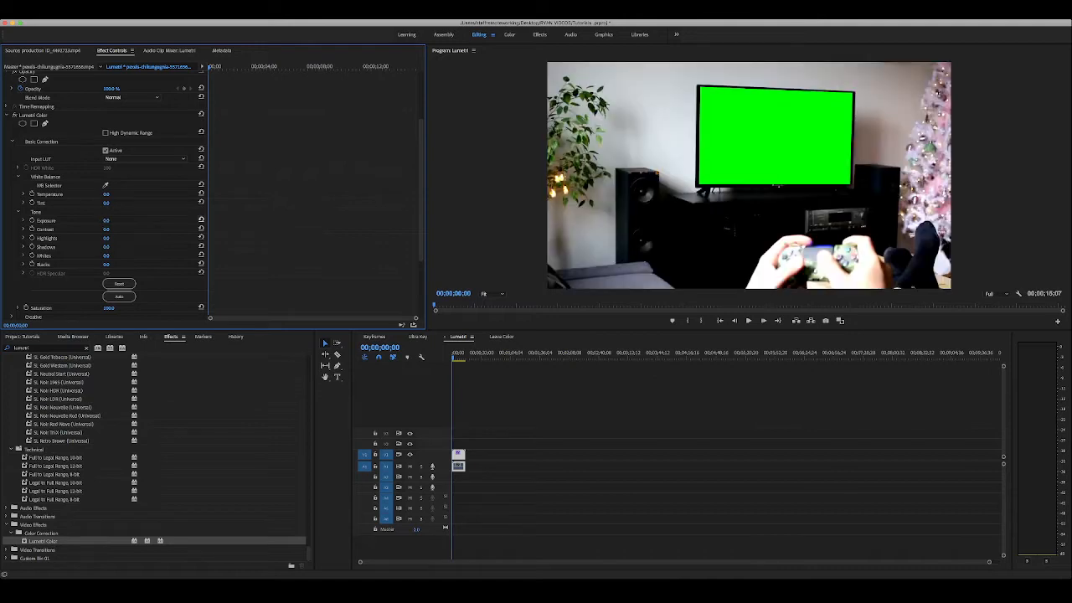
- Try Contrast, Highlights, Shadows, Whites and Blacks adjustments in Basic Correction and reset each one to 0
drag(109, 229, 142, 238)
click(201, 229)
click(201, 238)
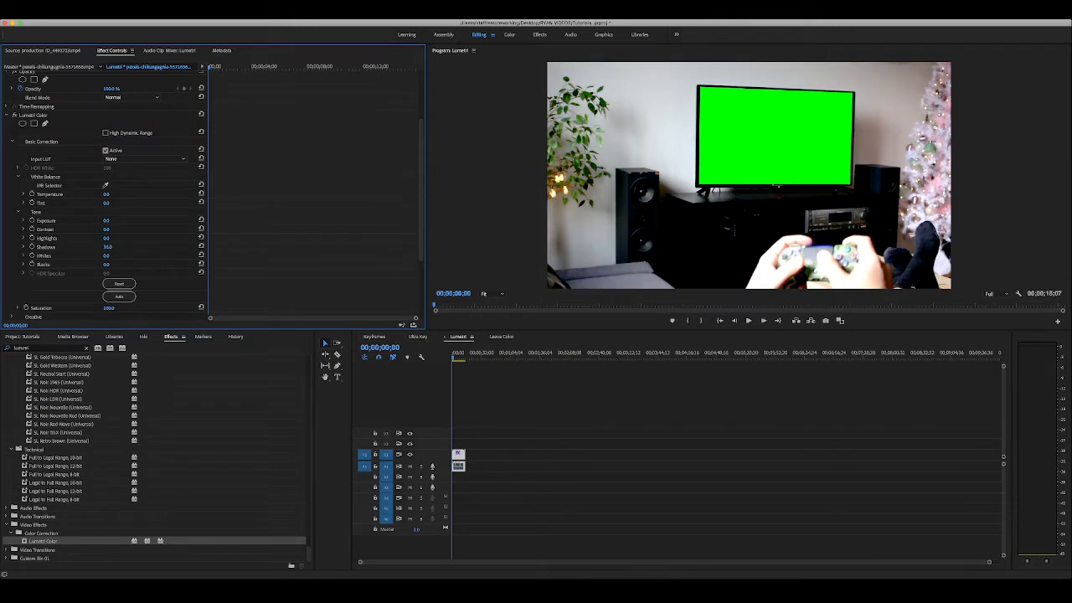
click(201, 247)
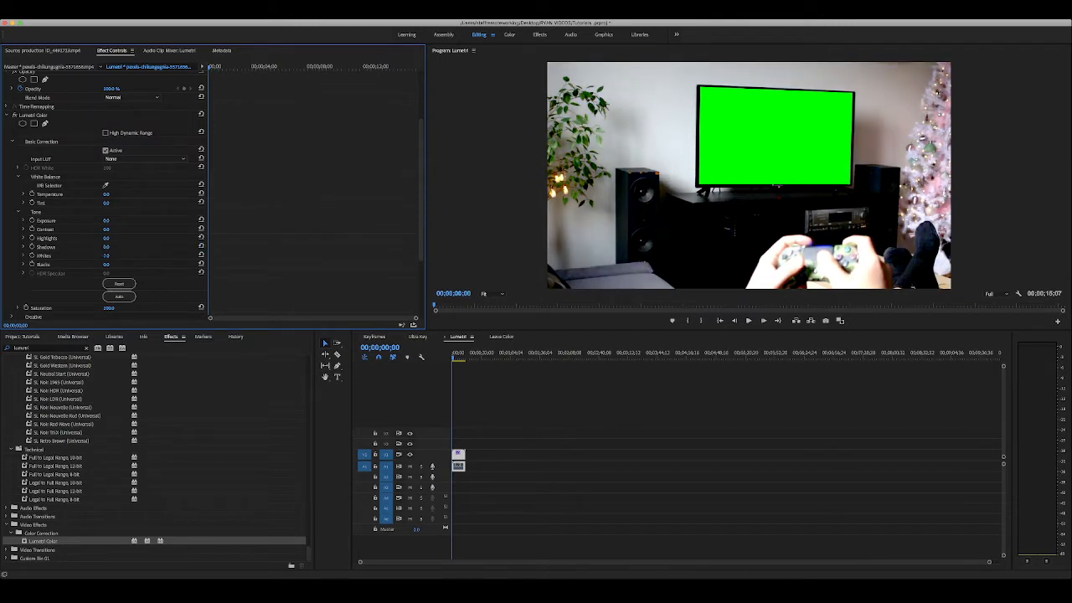
click(201, 256)
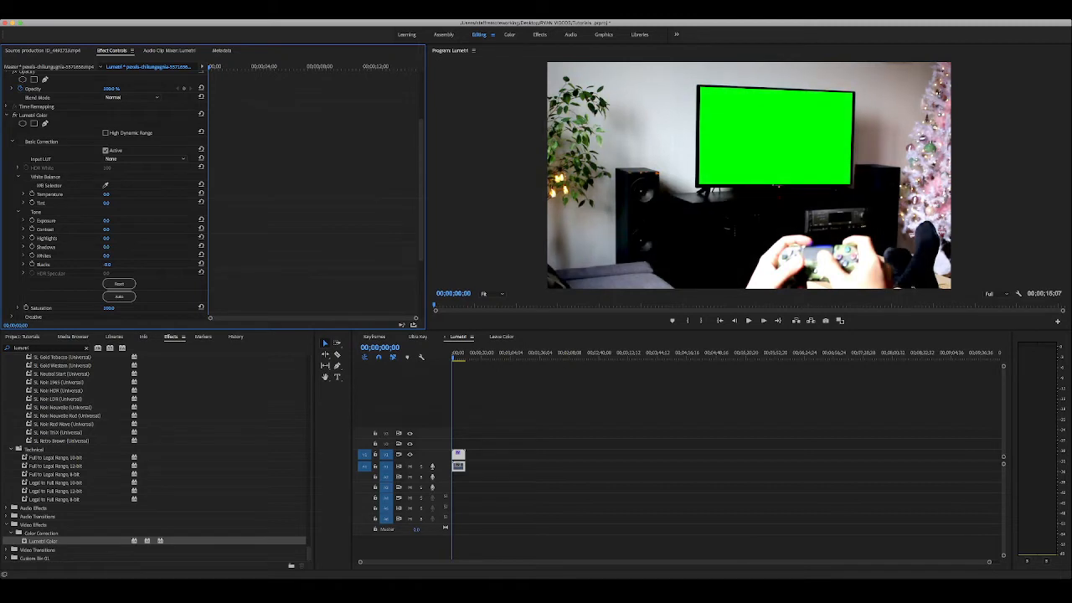
click(201, 264)
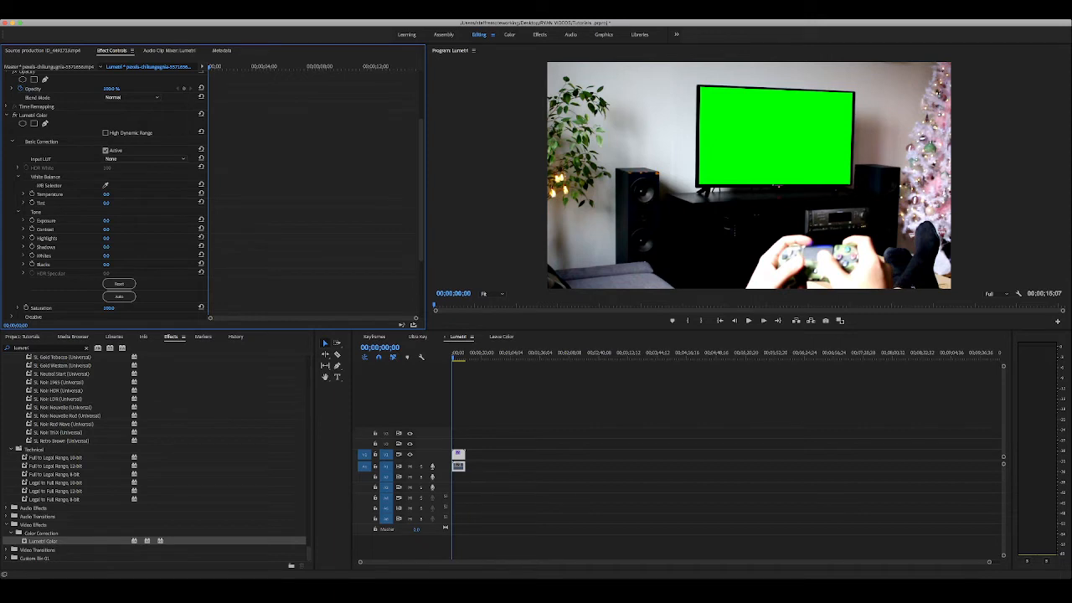
- Collapse Basic Correction and, in the Creative settings, try the SL MATRIX GREEN look before changing it to SL MATRIX BLUE
scroll(108, 192, up, 5)
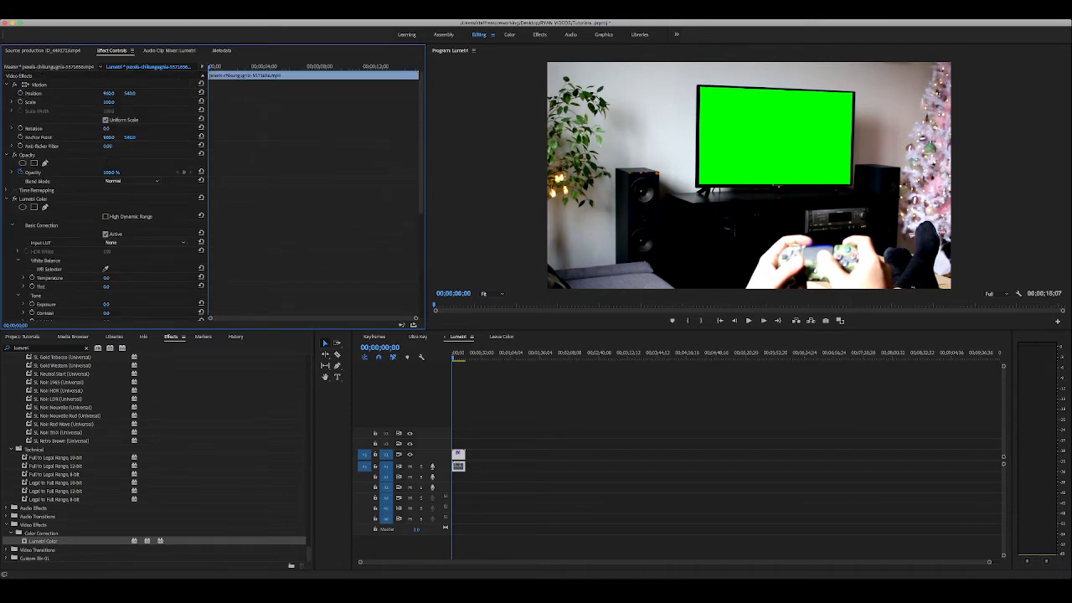
click(12, 225)
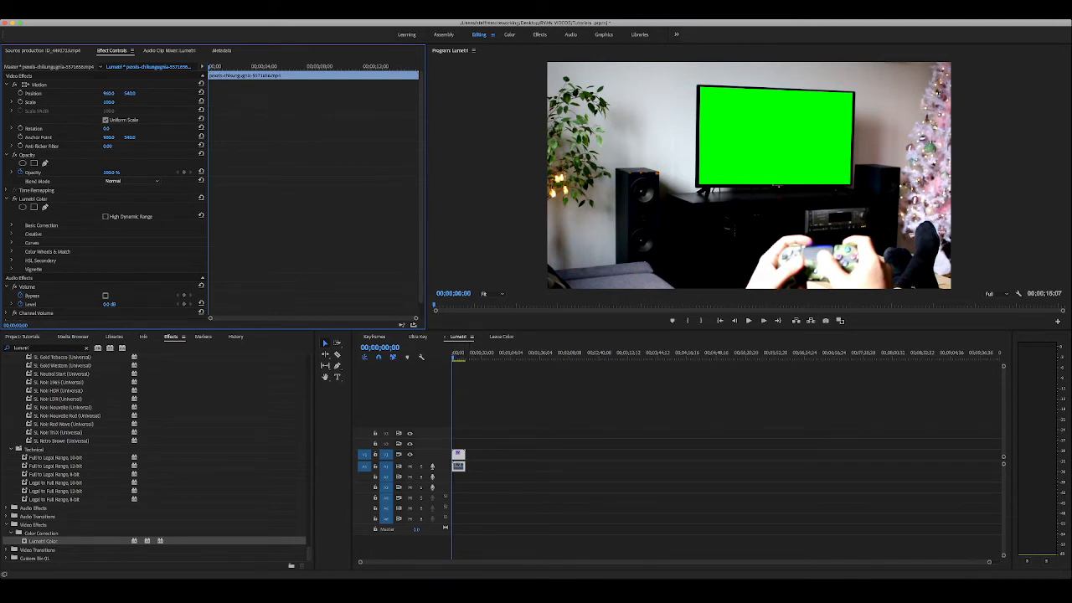
click(12, 234)
scroll(105, 218, down, 3)
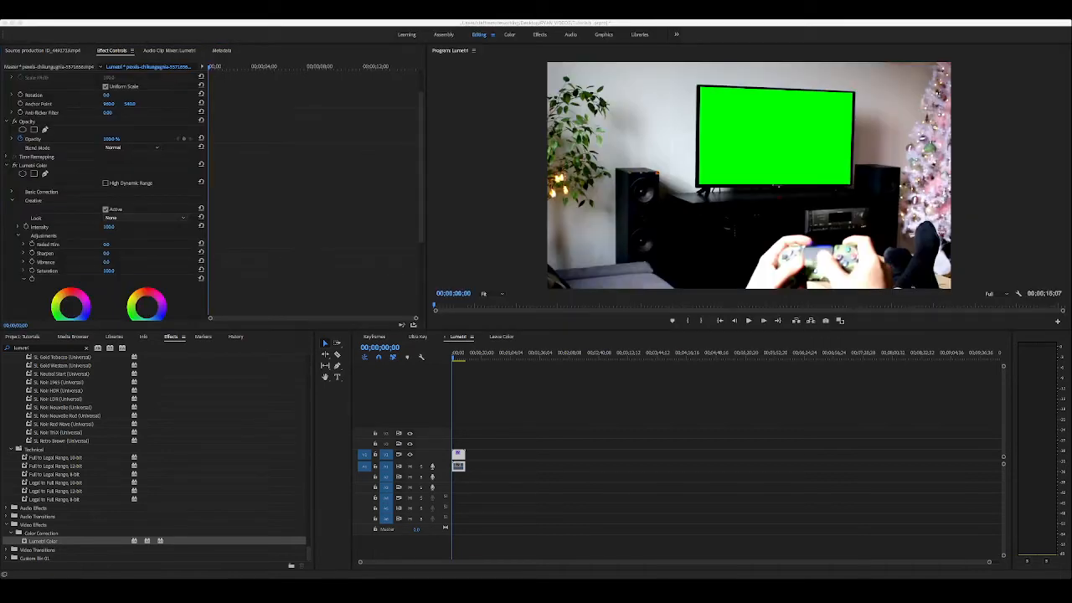
scroll(105, 192, down, 3)
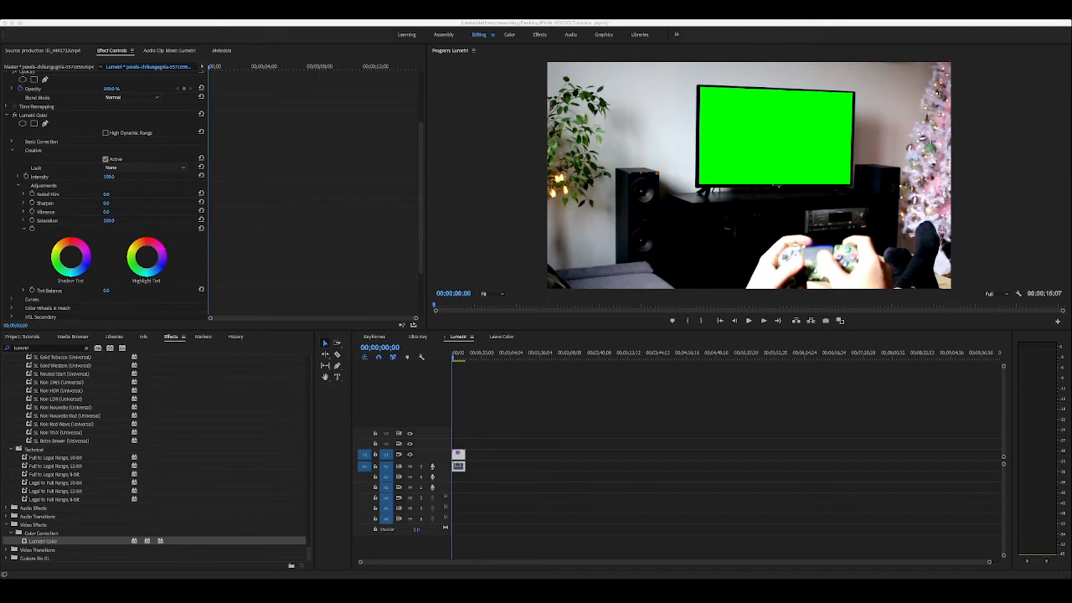
click(138, 419)
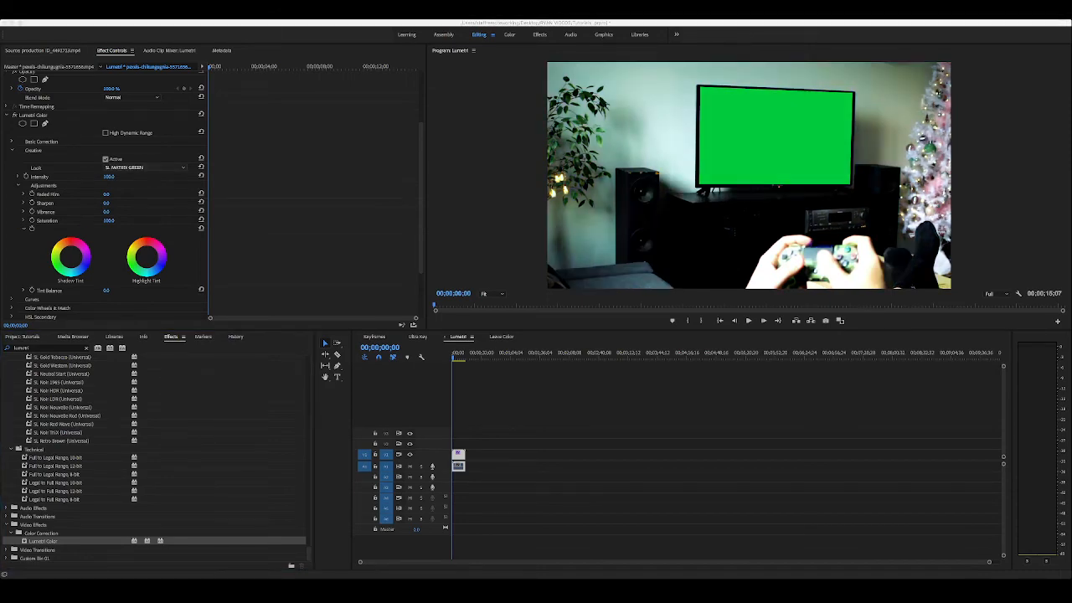
click(134, 158)
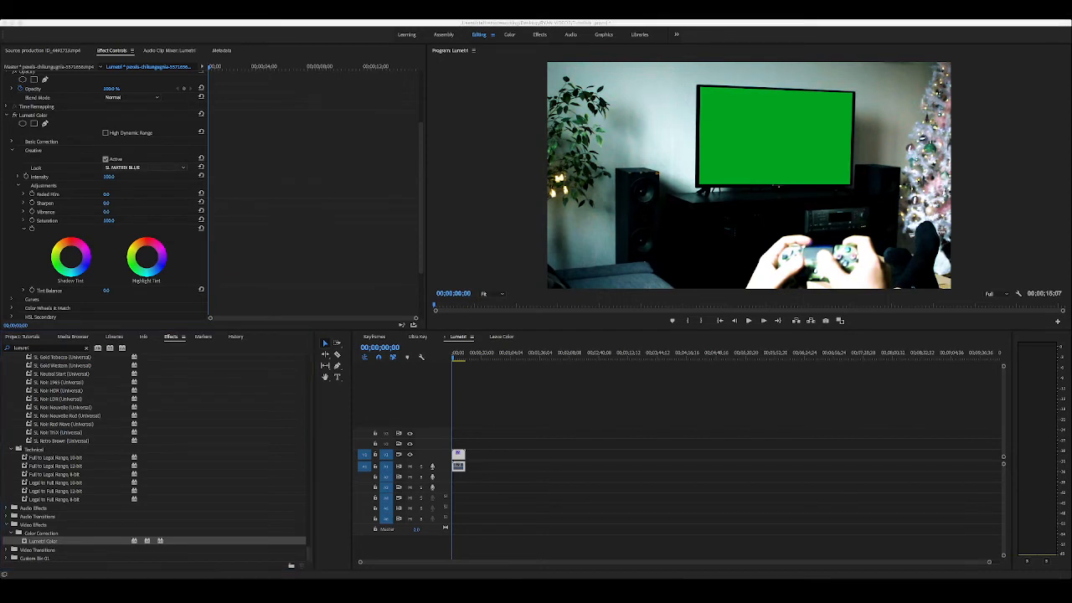
- Try the SL MATRIX MARS, SL NOIR, Fuji and Monochrome Kodak looks in the Creative settings, ending with Look set to None
click(134, 183)
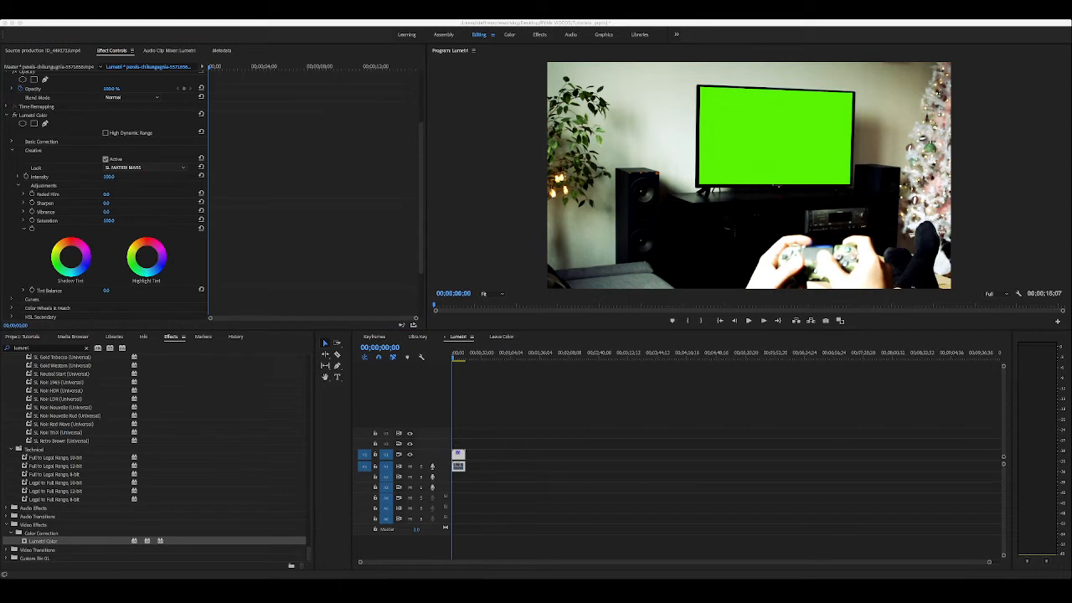
click(134, 193)
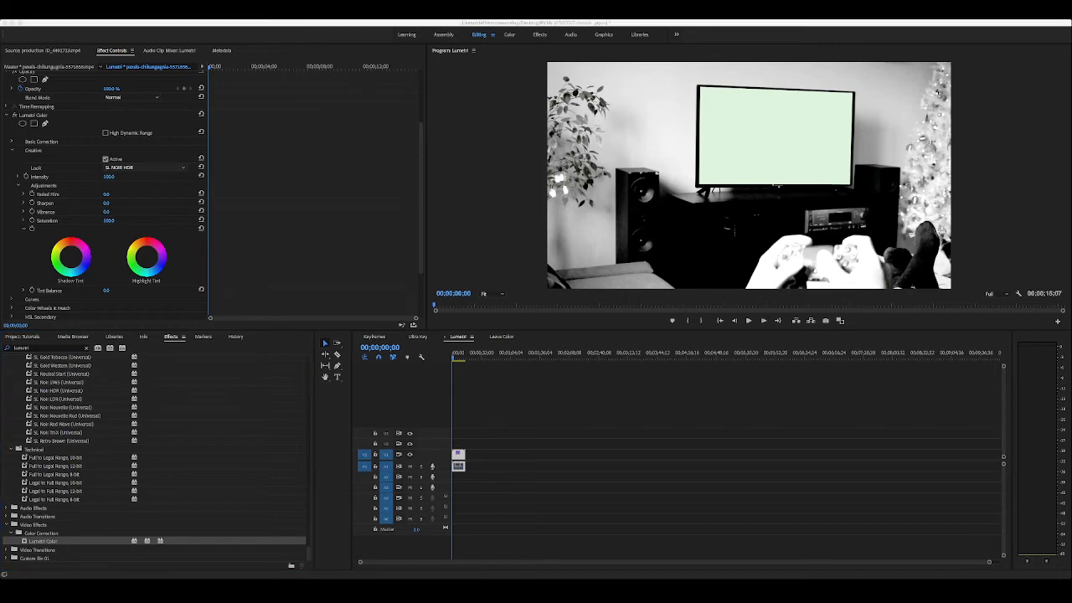
key(Down)
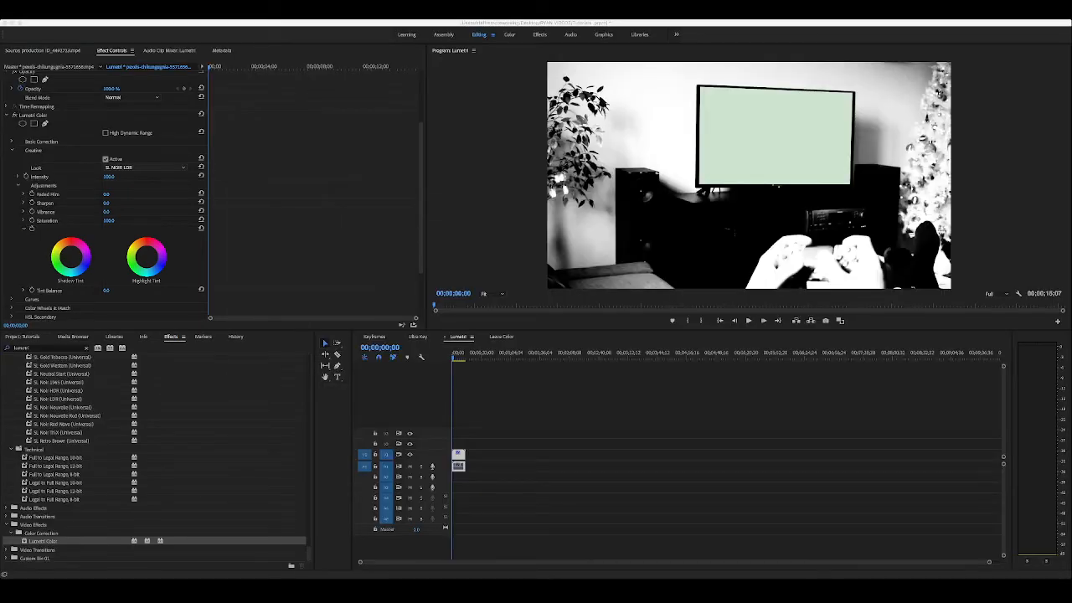
key(Return)
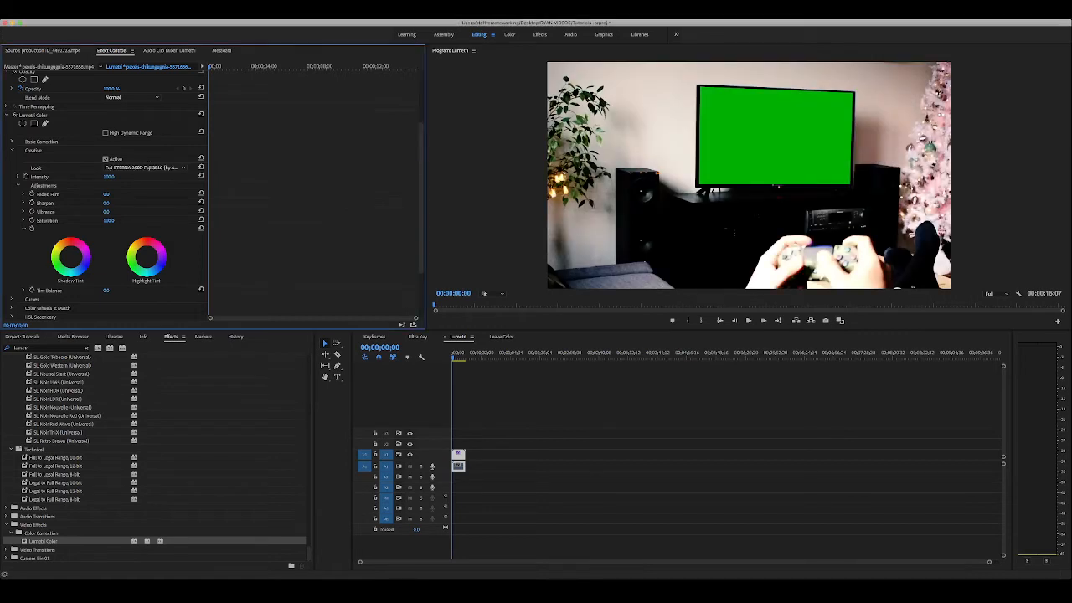
key(Down)
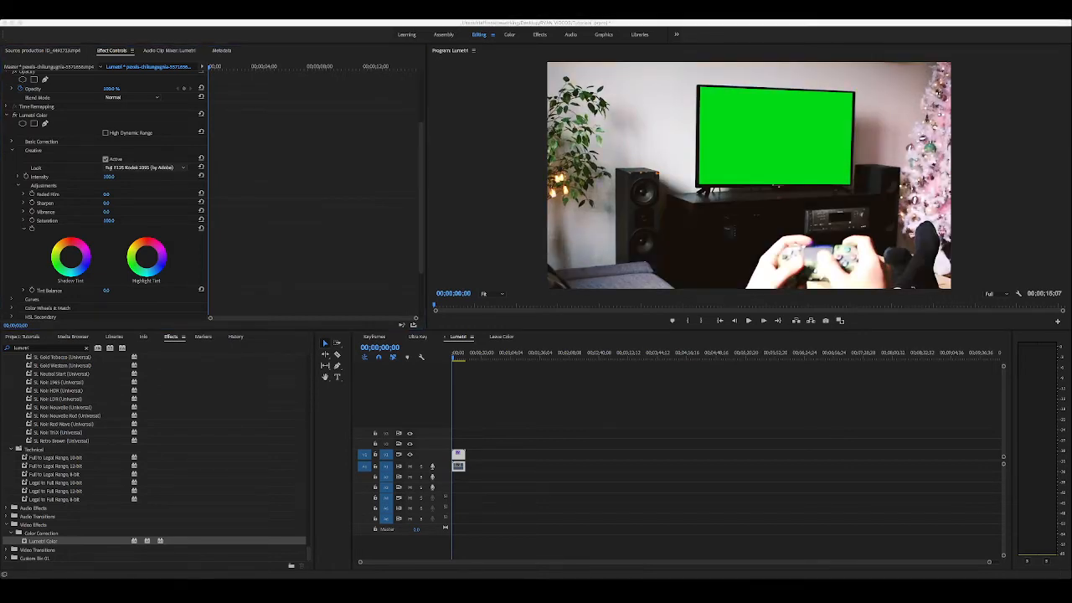
key(Down)
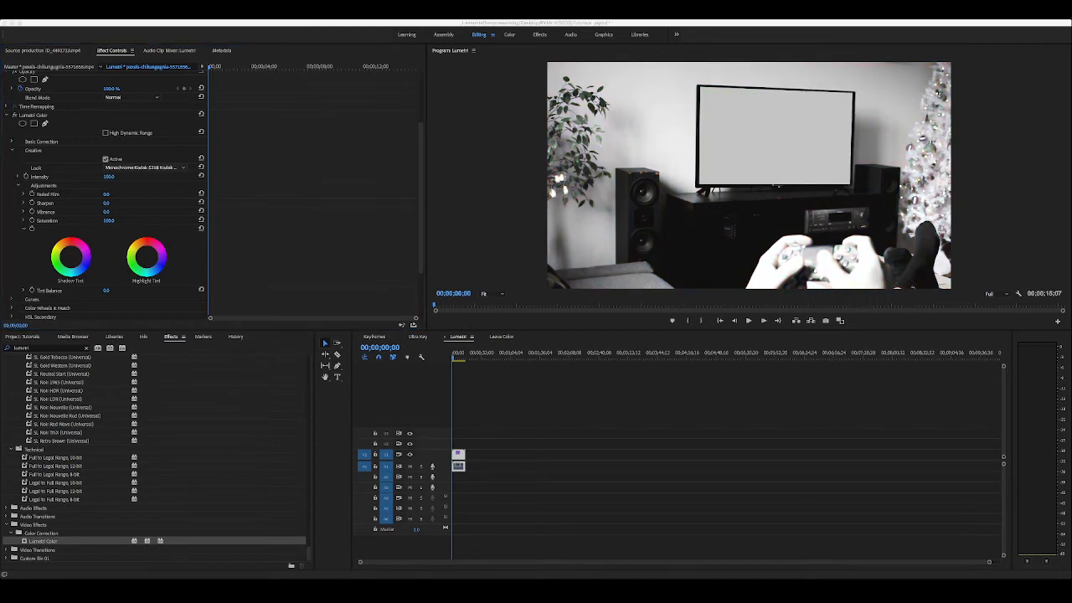
key(Home)
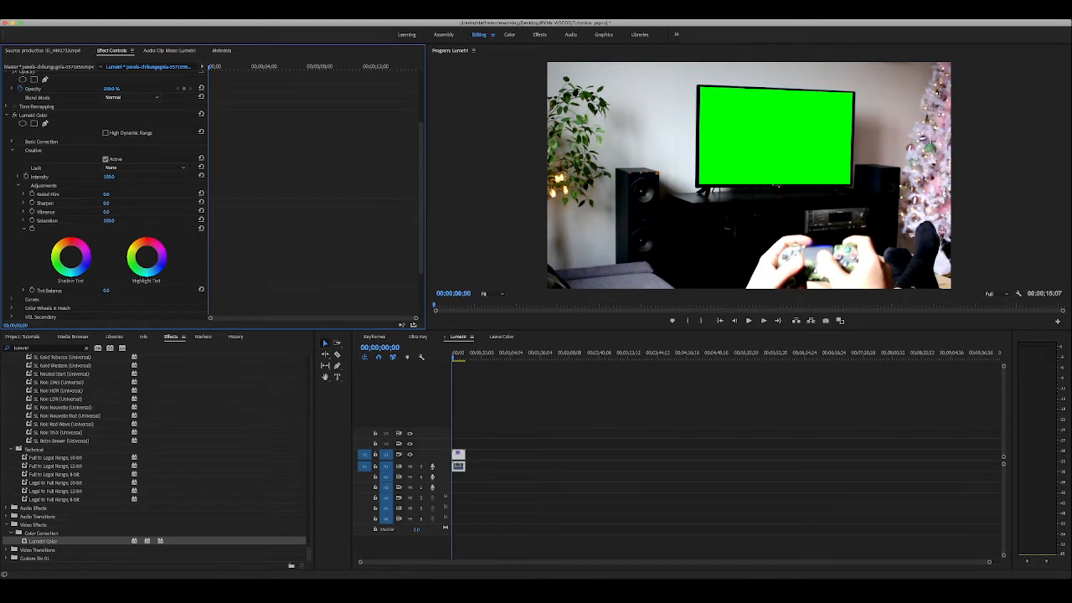
- Try Faded Film, Sharpen, Vibrance and Saturation adjustments in the Creative settings and reset each one to its default
scroll(105, 193, down, 1)
scroll(104, 193, down, 1)
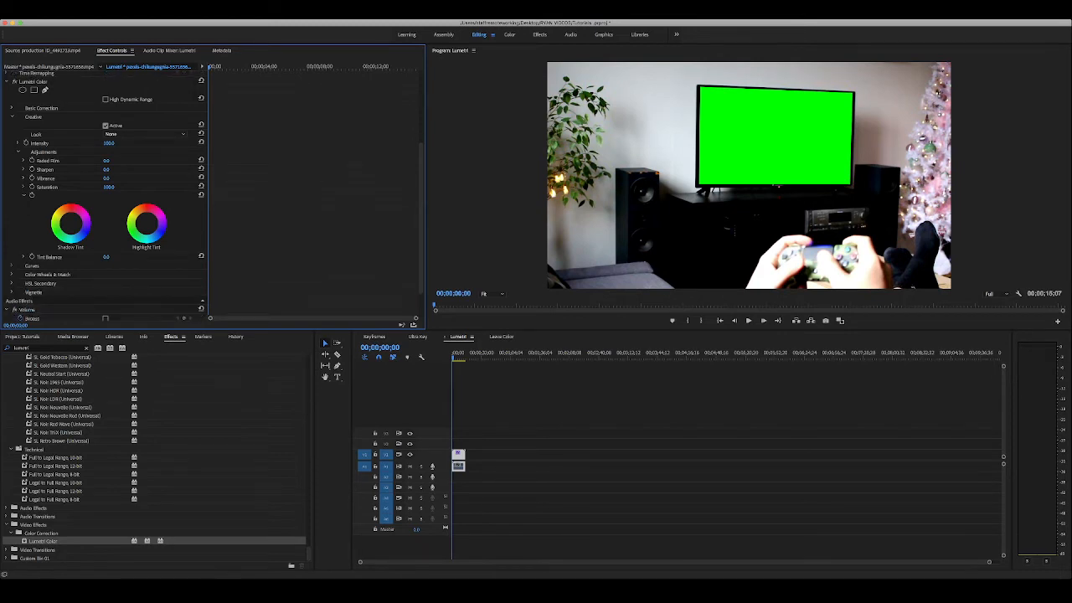
click(201, 159)
click(201, 168)
drag(108, 178, 87, 177)
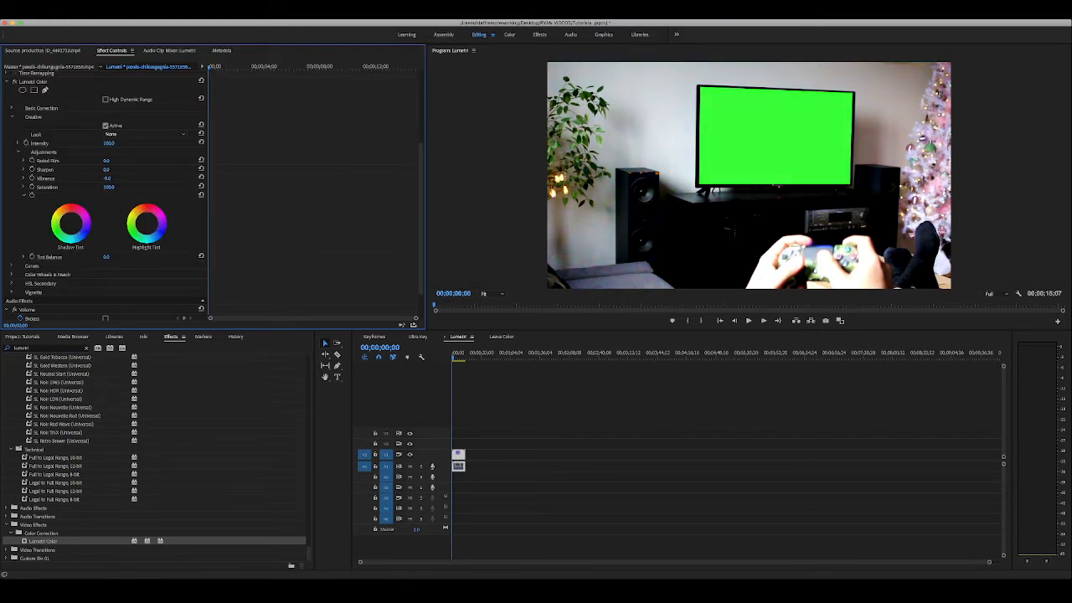
click(202, 177)
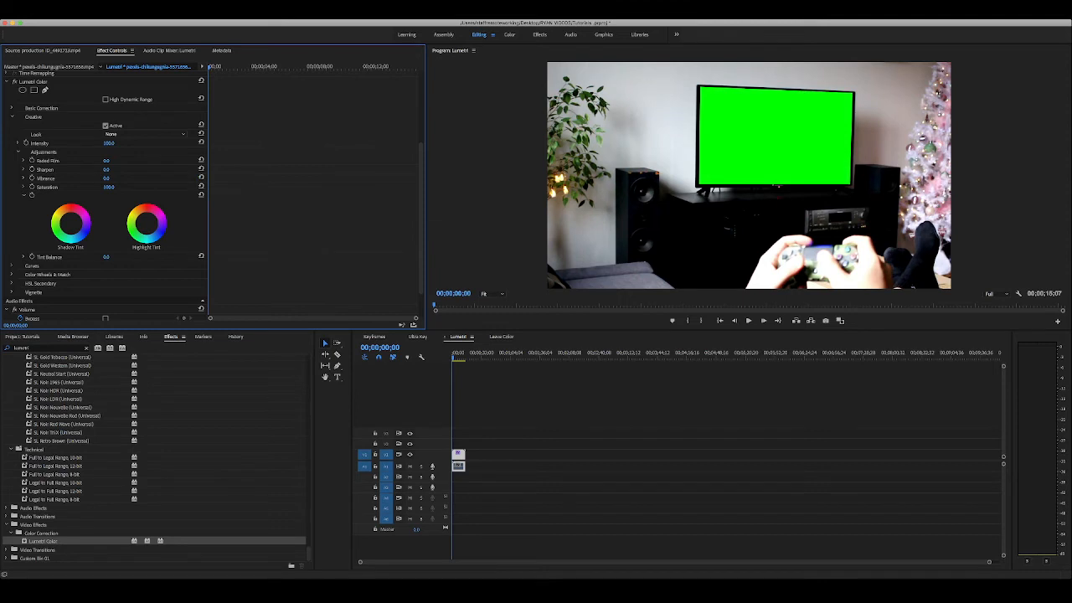
scroll(201, 177, up, 2)
scroll(107, 192, down, 4)
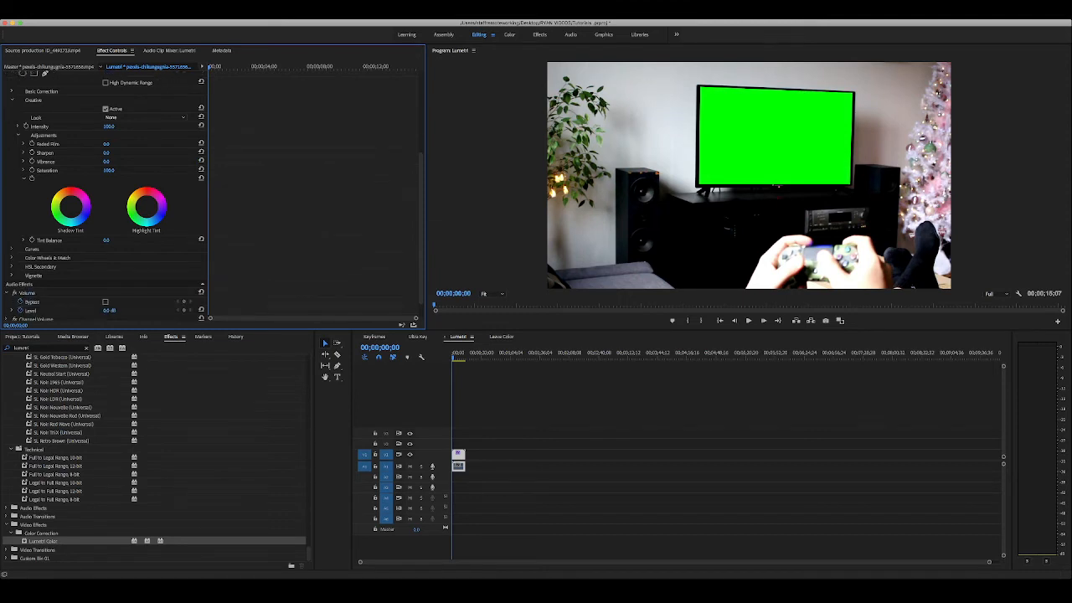
drag(109, 170, 193, 170)
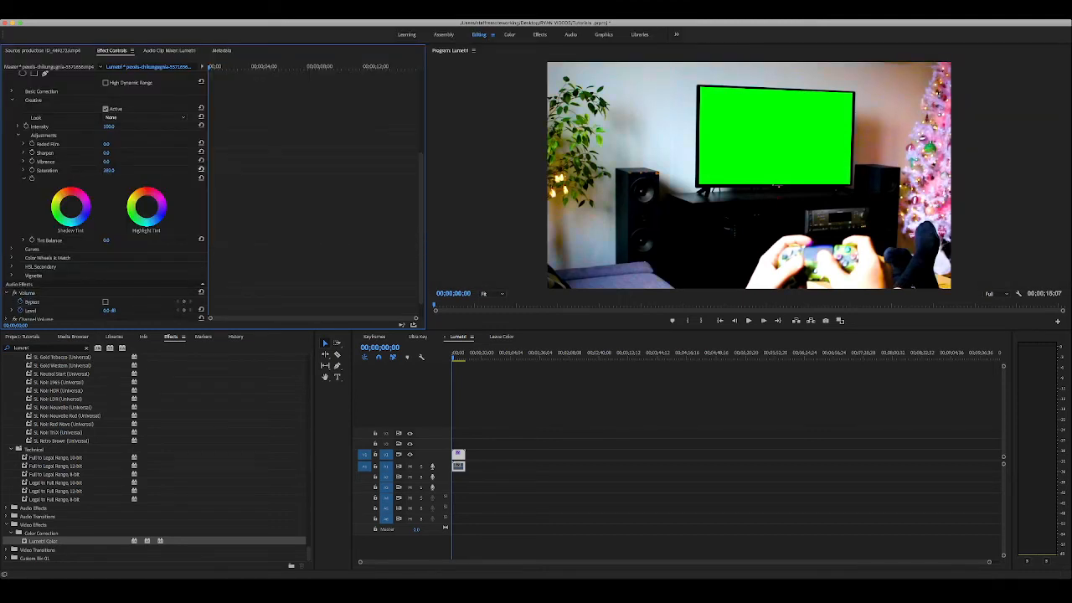
click(201, 170)
- Try shifting the Shadow Tint and Highlight Tint color wheels, reset both, and collapse the Creative settings
scroll(201, 170, down, 3)
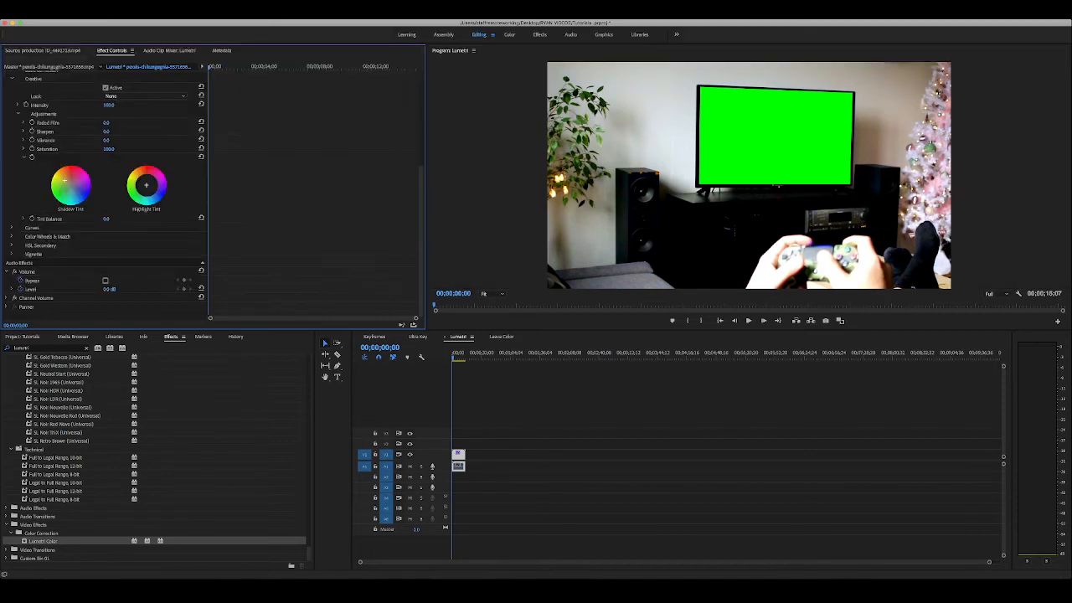
drag(146, 186, 150, 179)
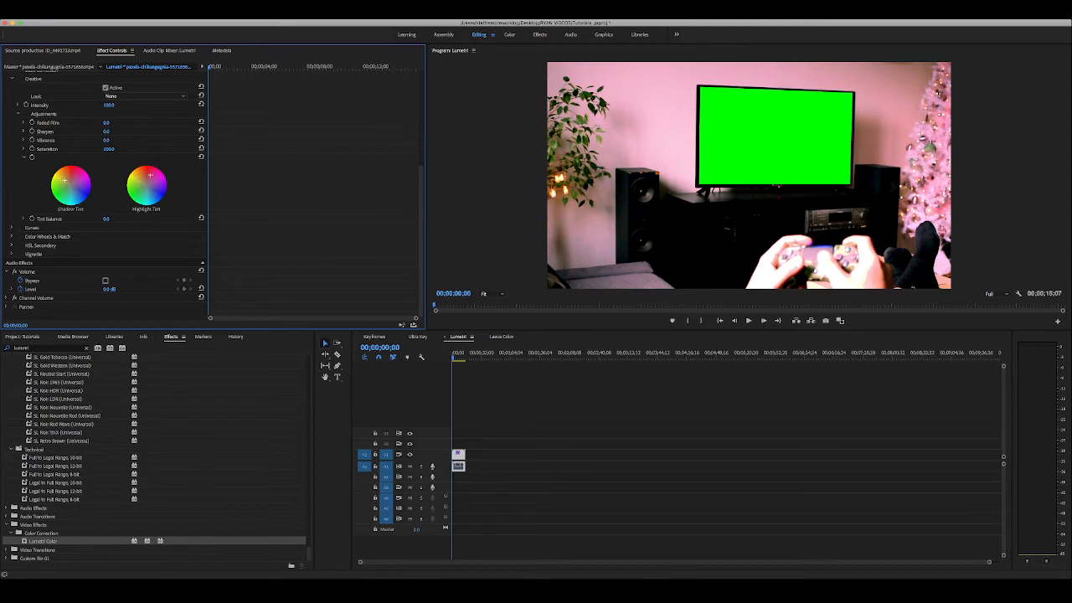
click(201, 156)
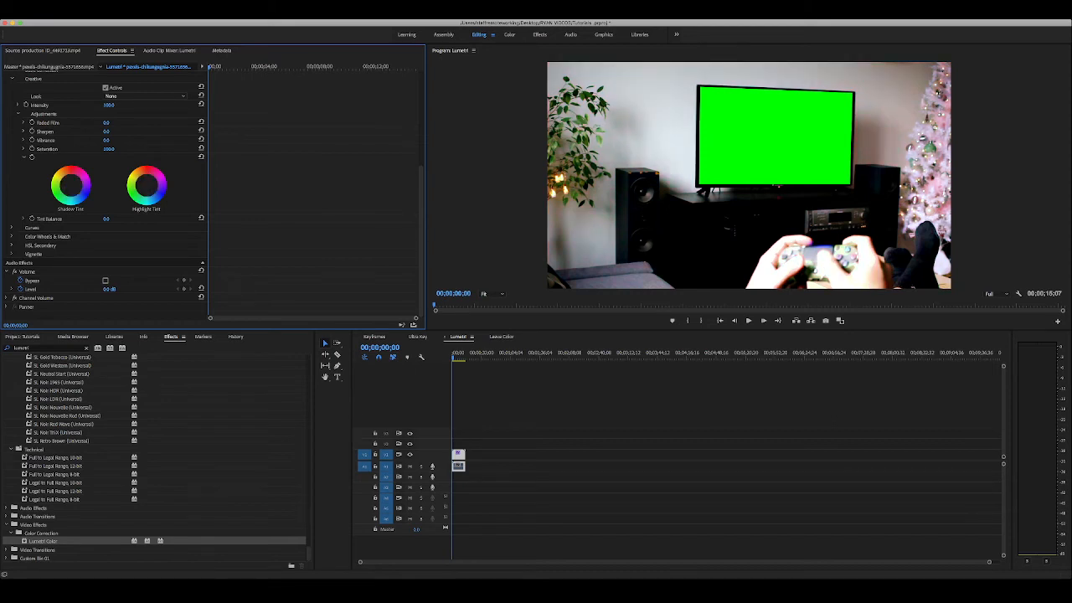
scroll(105, 193, up, 4)
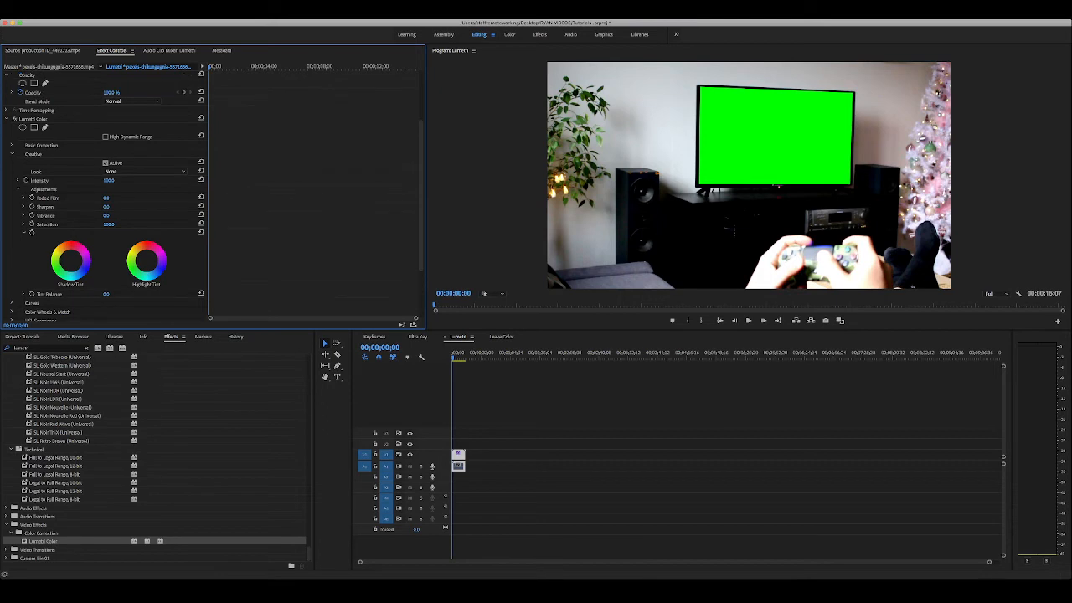
click(12, 155)
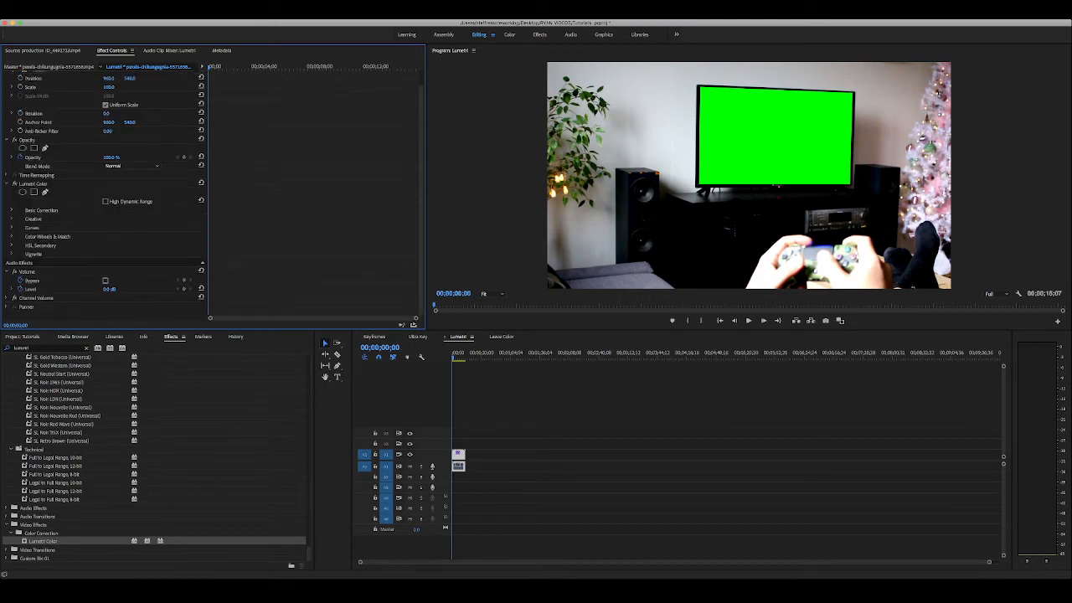
- Add Video Of Flower Blooming.mp4 to the sequence directly after the TV clip, preview the sequence and select the added clip
key(shift+1)
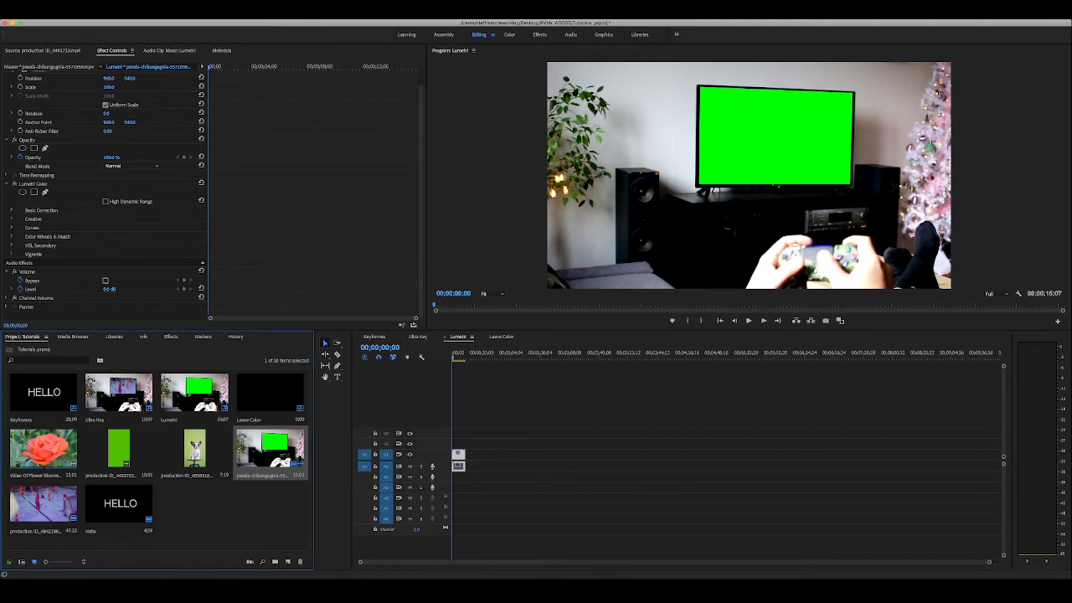
drag(42, 450, 471, 460)
key(space)
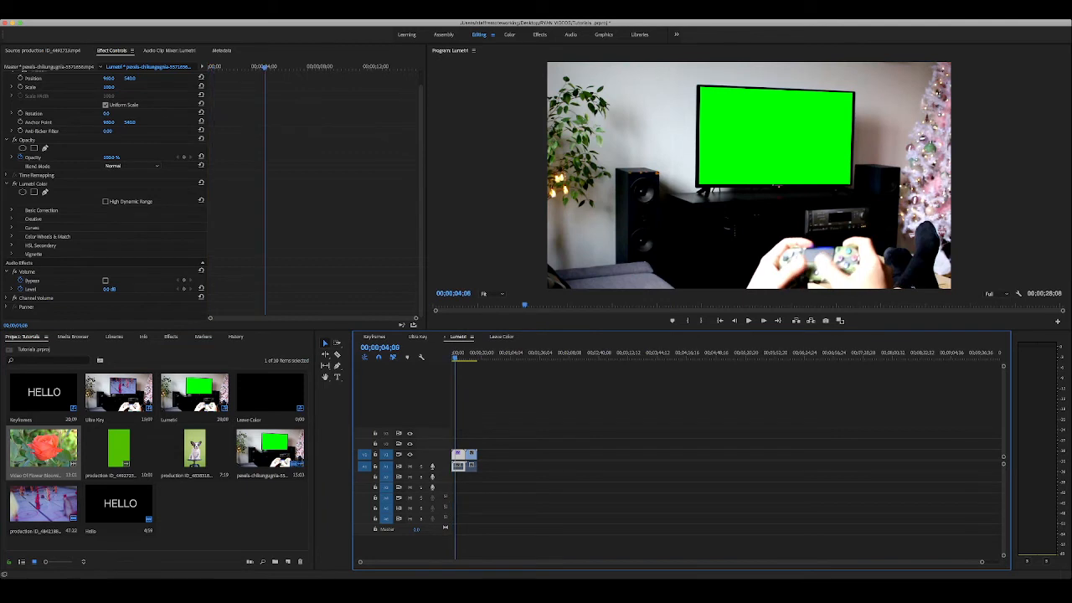
drag(467, 356, 457, 356)
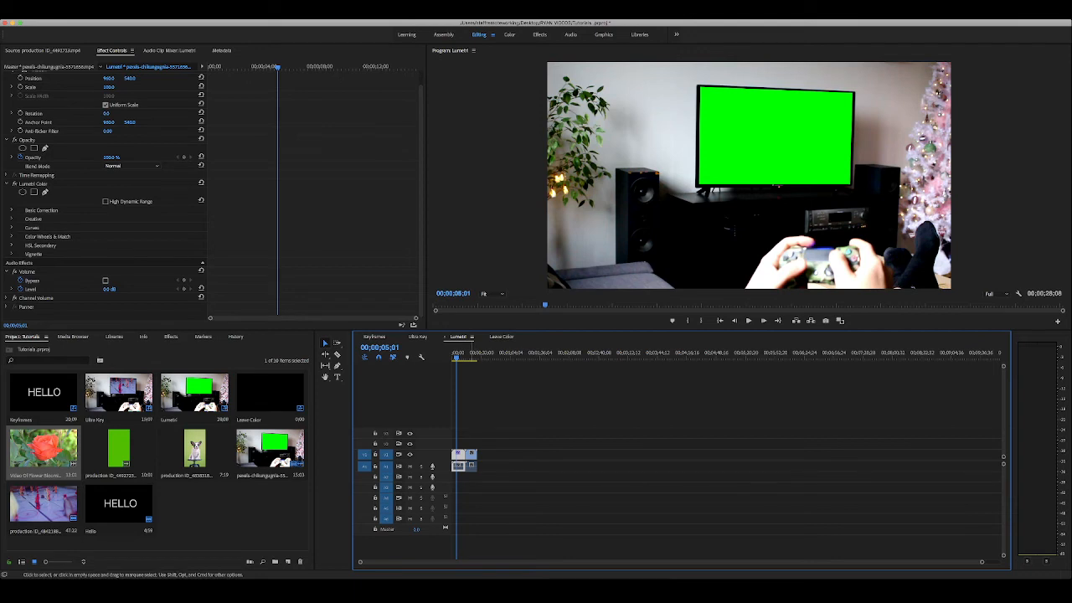
click(473, 455)
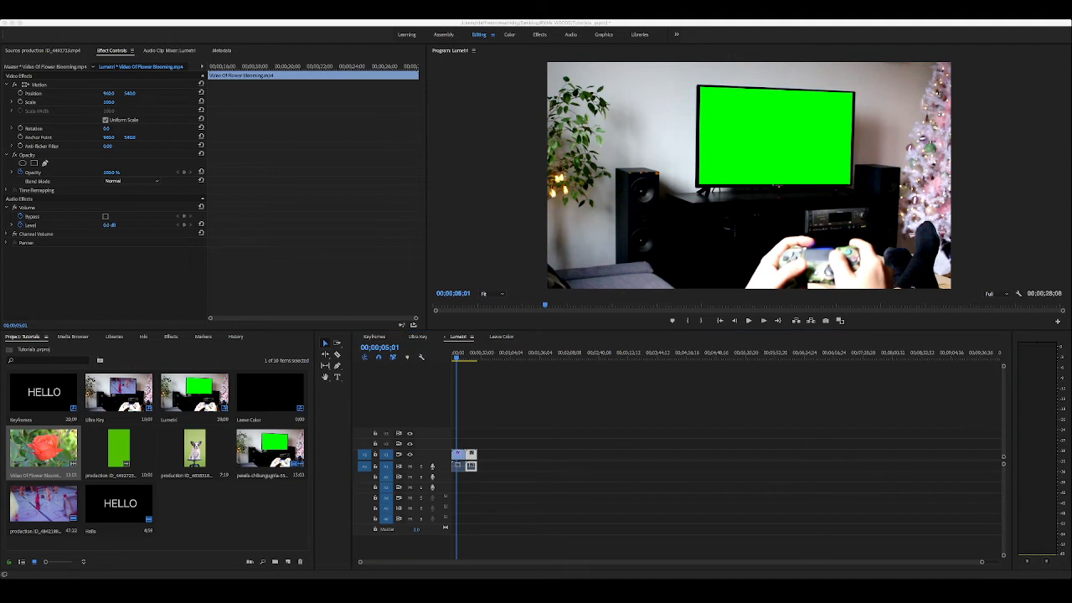
click(465, 419)
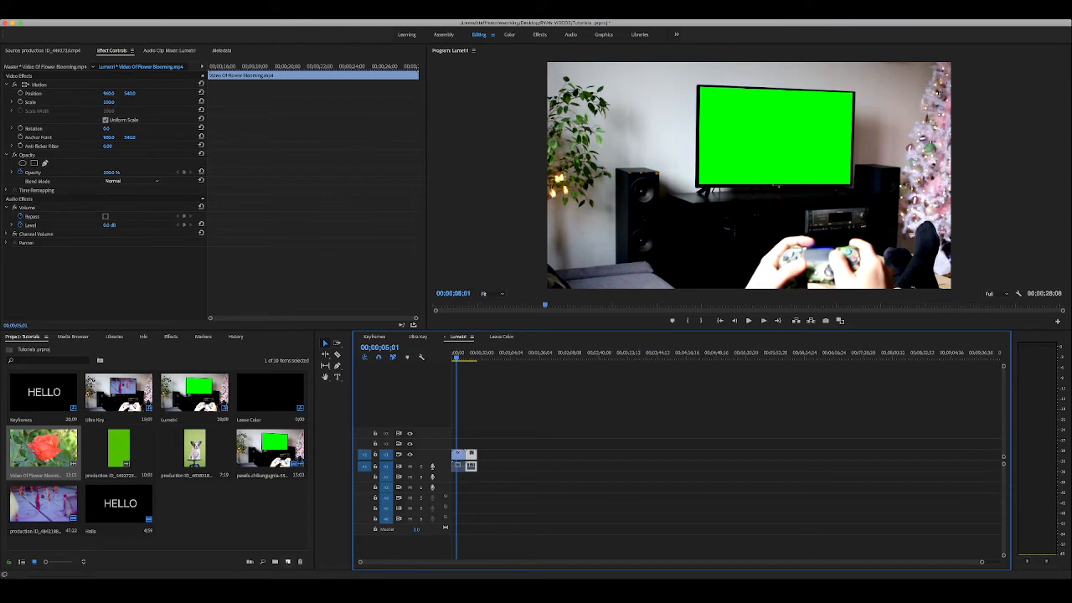
- Create an adjustment layer and place it on the track above, spanning both clips, and preview the sequence
click(288, 562)
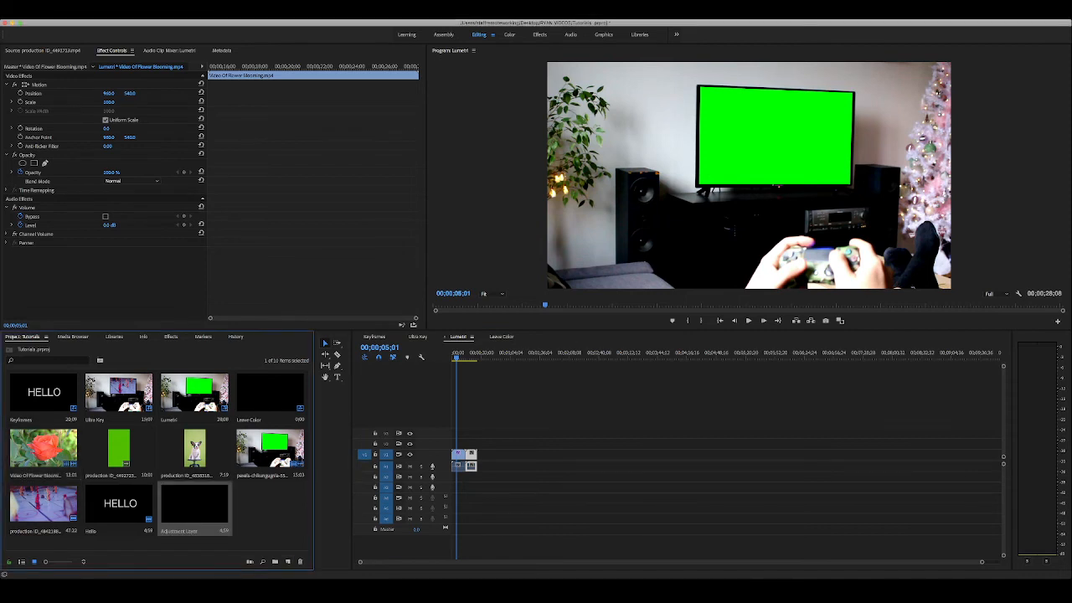
drag(195, 504, 478, 443)
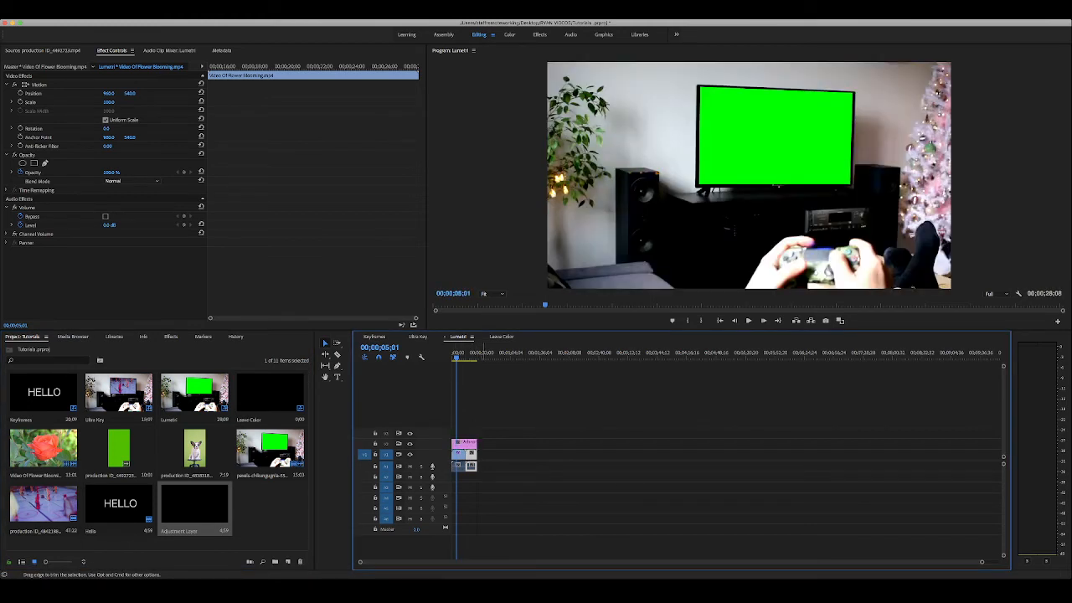
key(space)
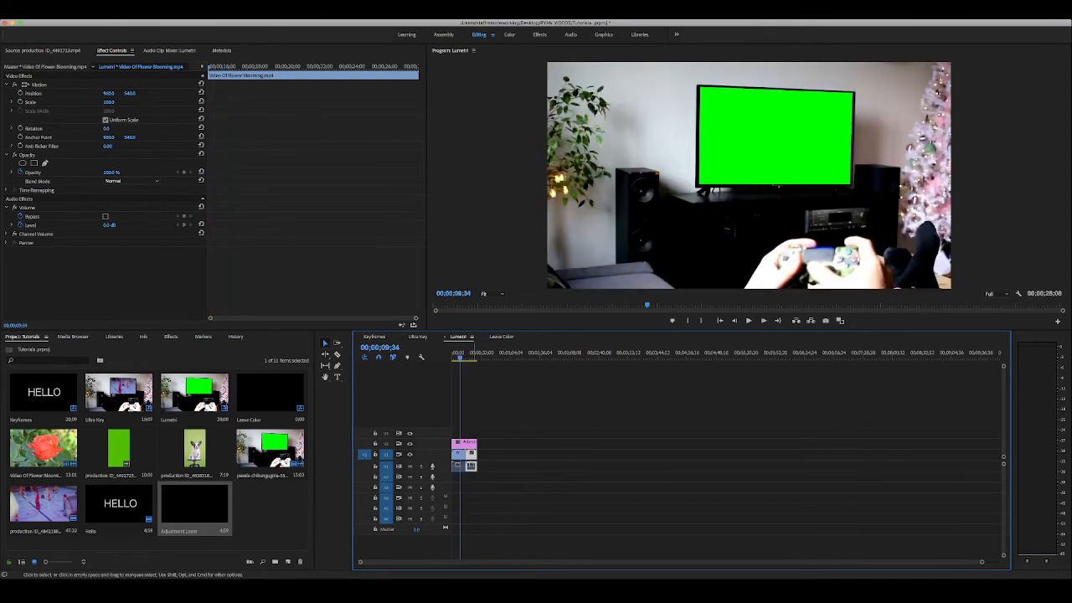
- Check the TV clip's effects and apply the Lumetri Color effect to the adjustment layer
click(457, 454)
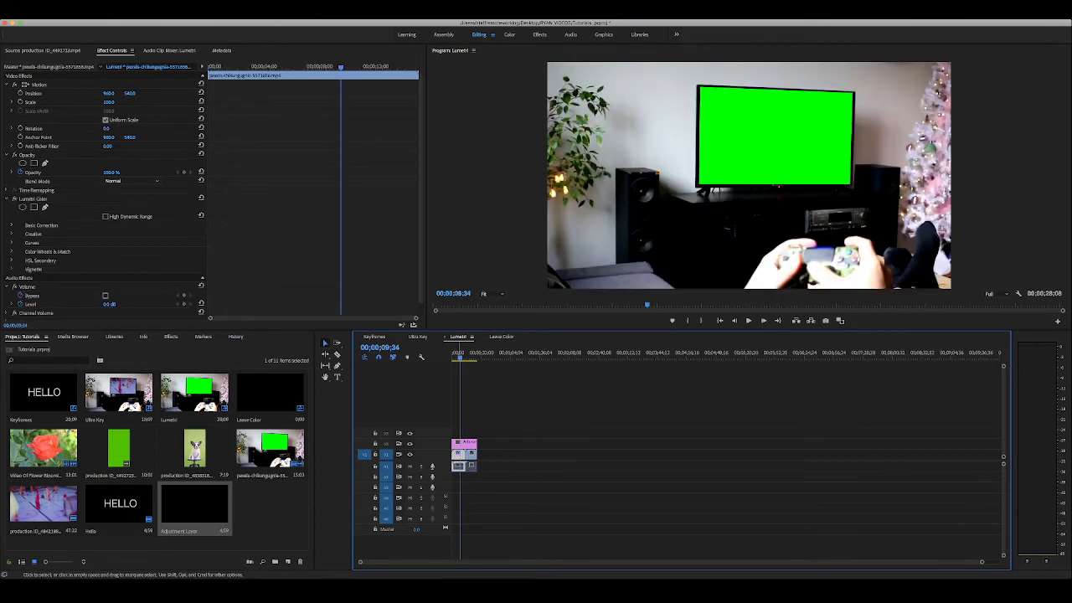
click(463, 442)
key(shift+7)
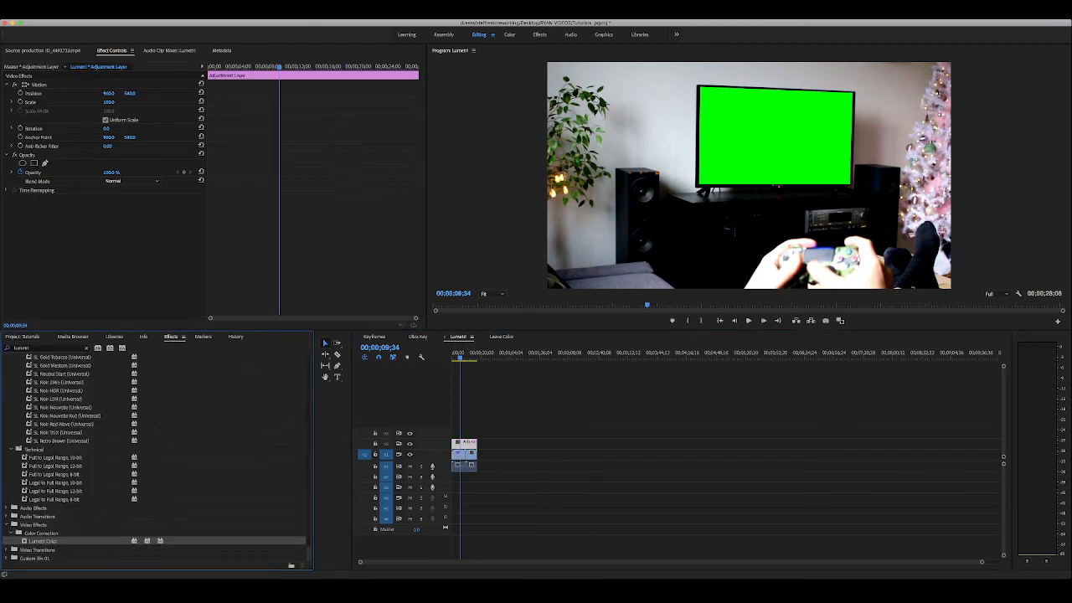
drag(469, 352, 464, 444)
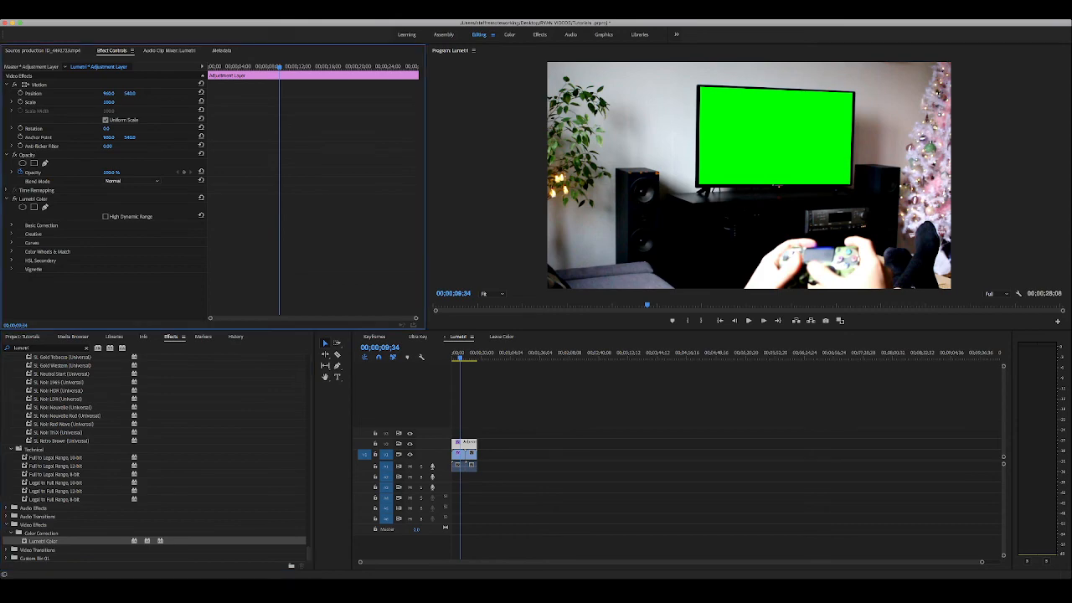
- Set the adjustment layer's Creative Look to SL NOIR 1965 and scrub the sequence to preview it
click(12, 234)
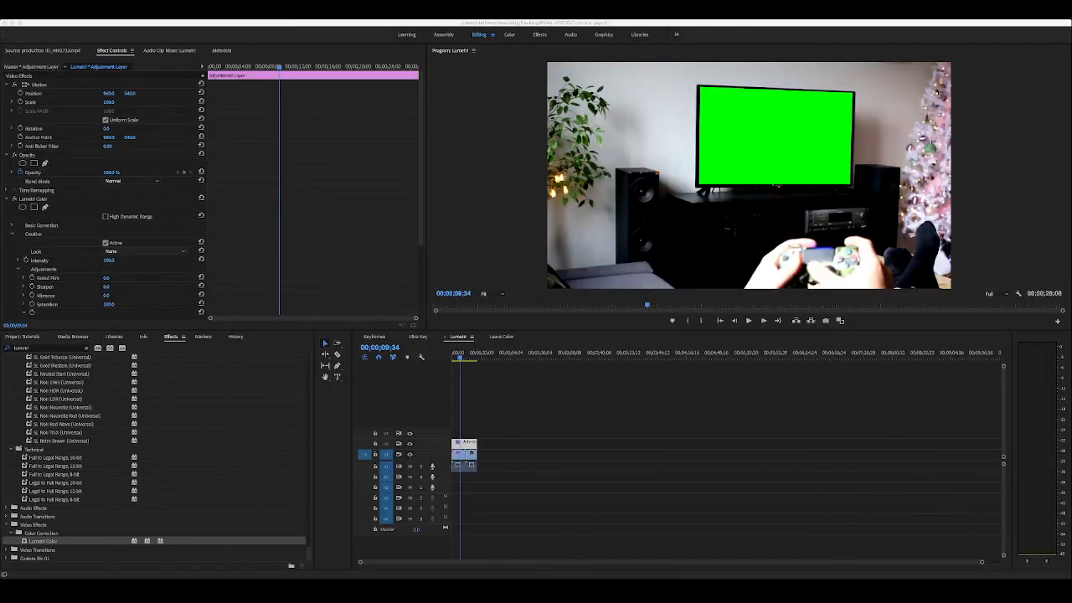
click(144, 251)
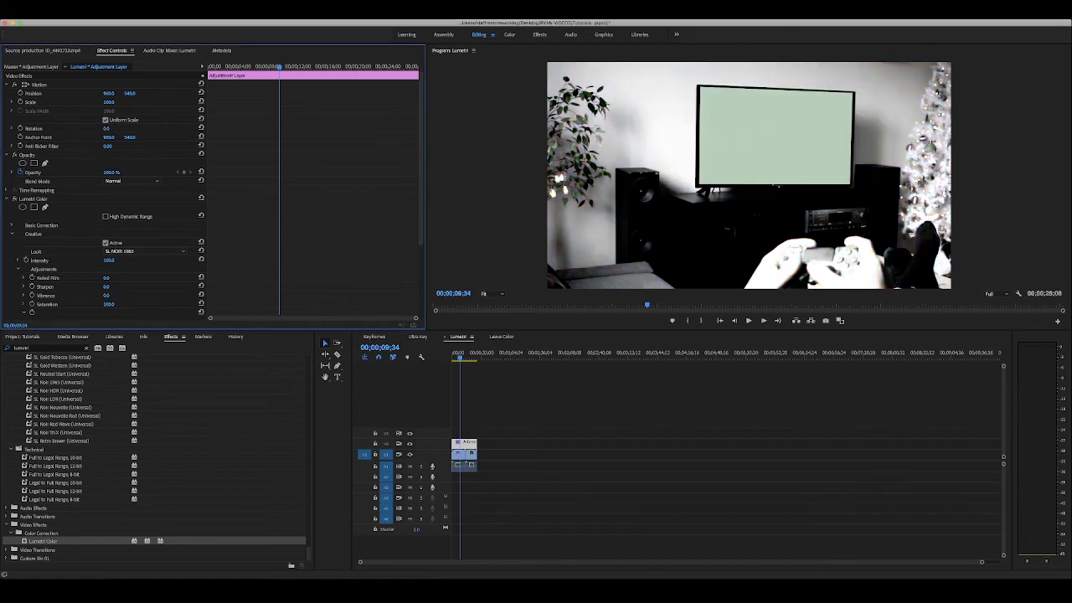
click(670, 402)
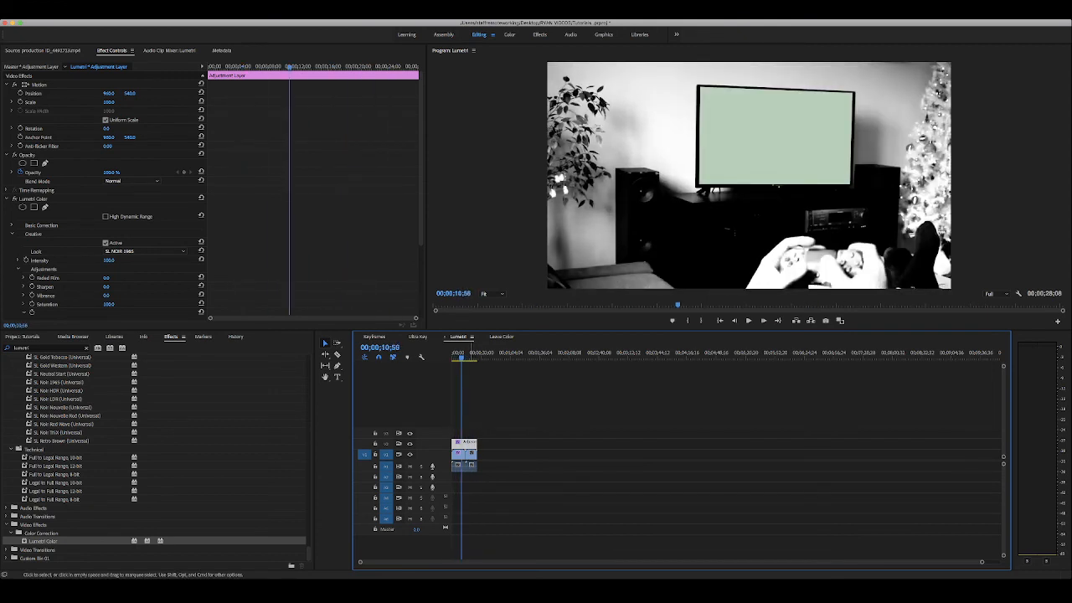
click(458, 353)
mouse_move(459, 358)
mouse_down()
mouse_move(470, 358)
mouse_move(461, 358)
mouse_up()
- Search the effects for "crop" and apply the Crop effect to the adjustment layer
click(86, 347)
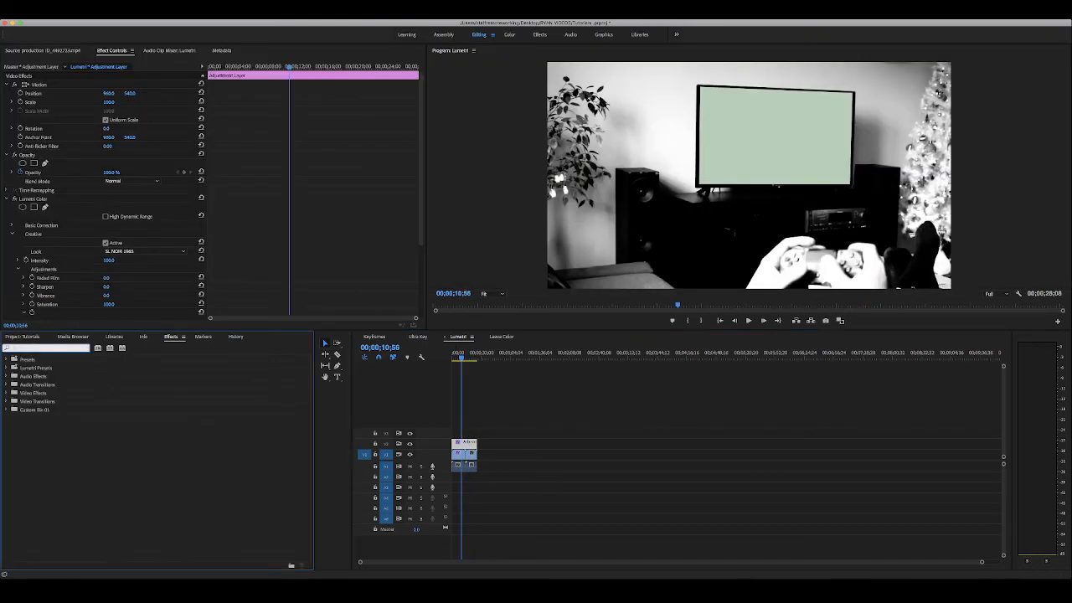
text(crop)
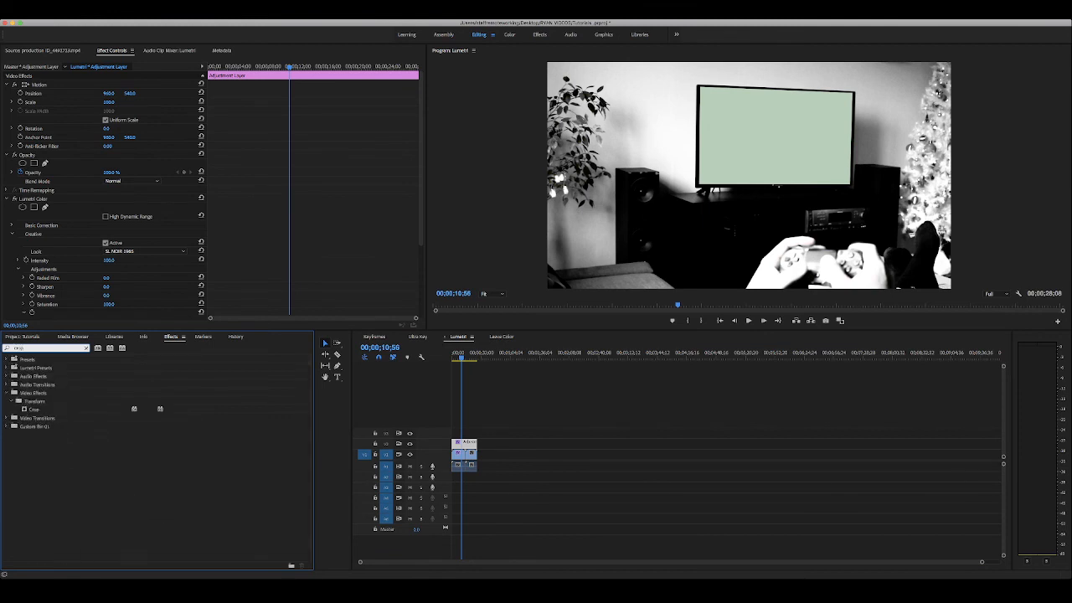
drag(34, 410, 467, 443)
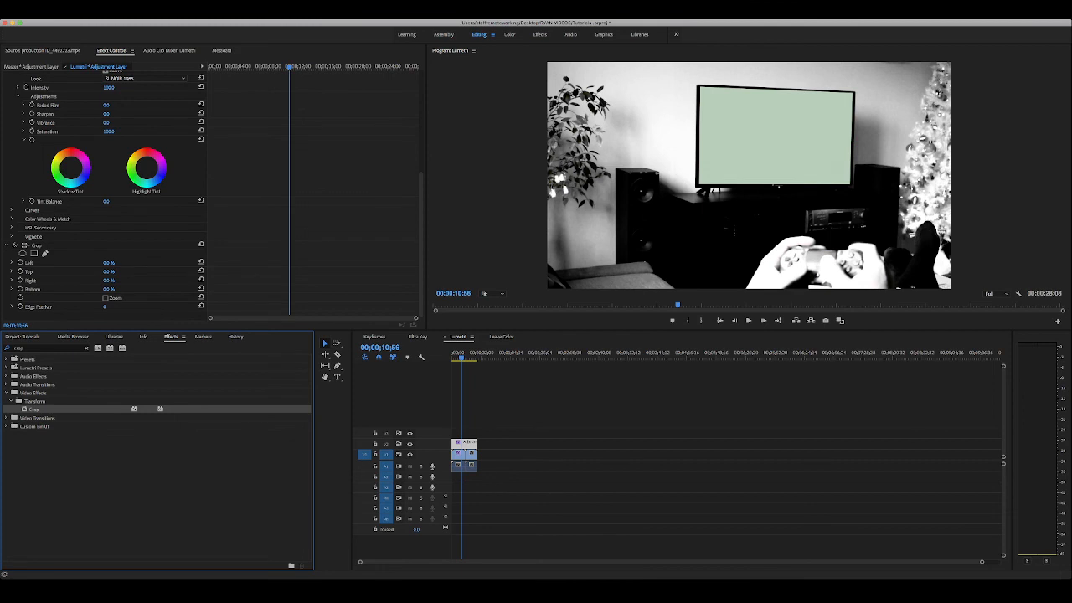
- Set the adjustment layer's Crop to 10% at Top and Bottom, and scrub the sequence to preview the letterbox bars
click(109, 272)
text(1)
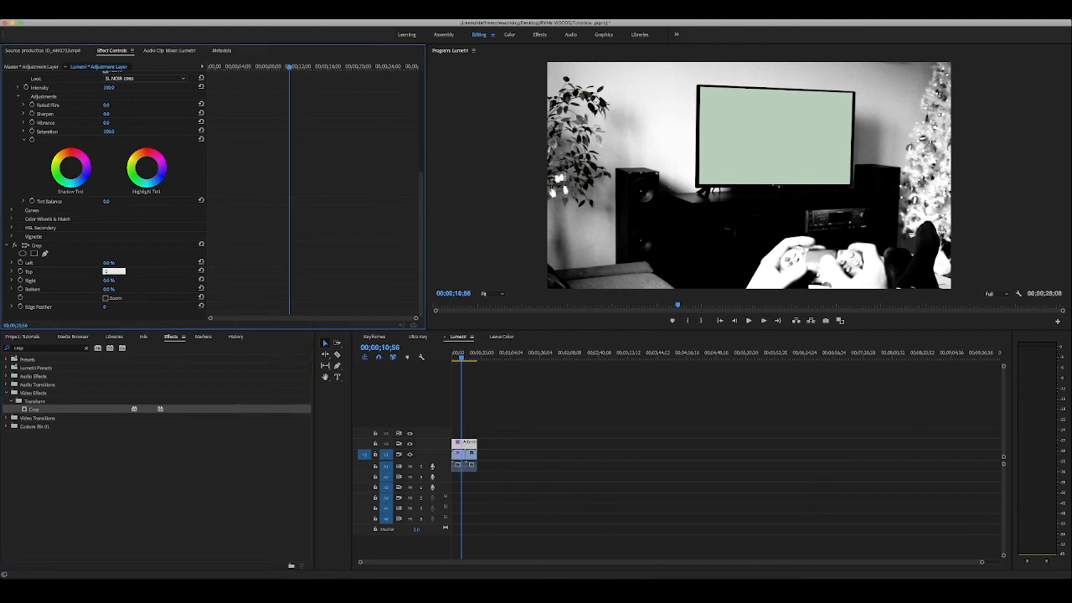
text(0)
key(Tab)
key(Tab)
text(10)
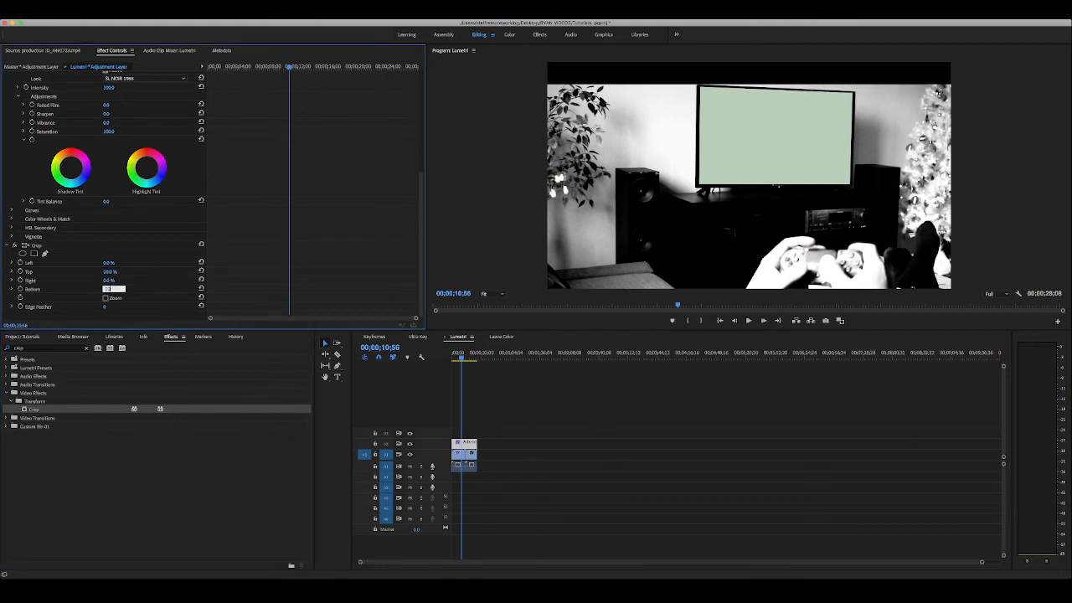
click(577, 347)
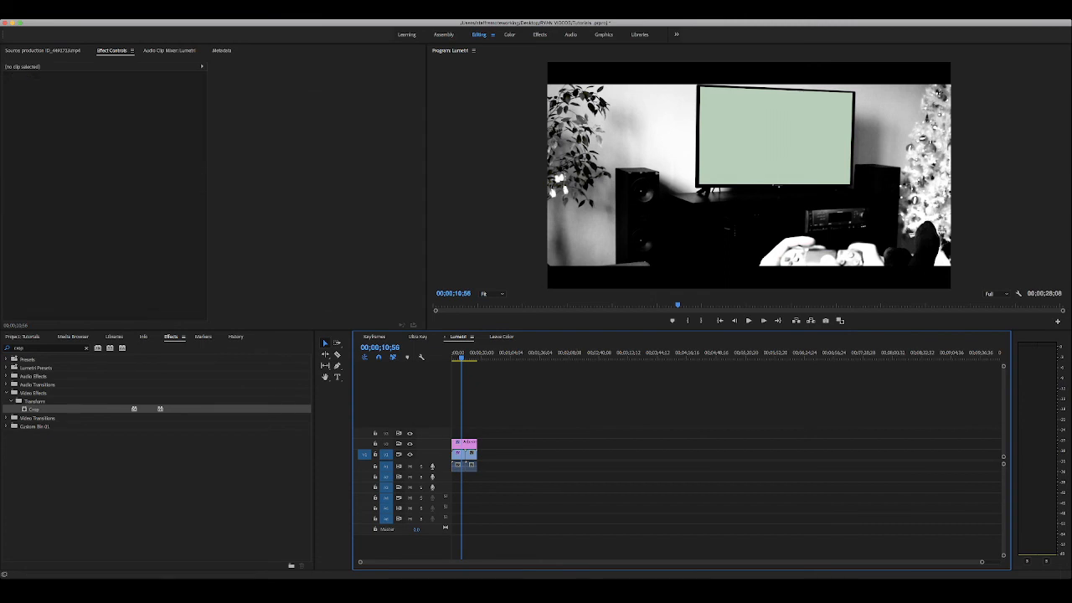
drag(462, 357, 453, 358)
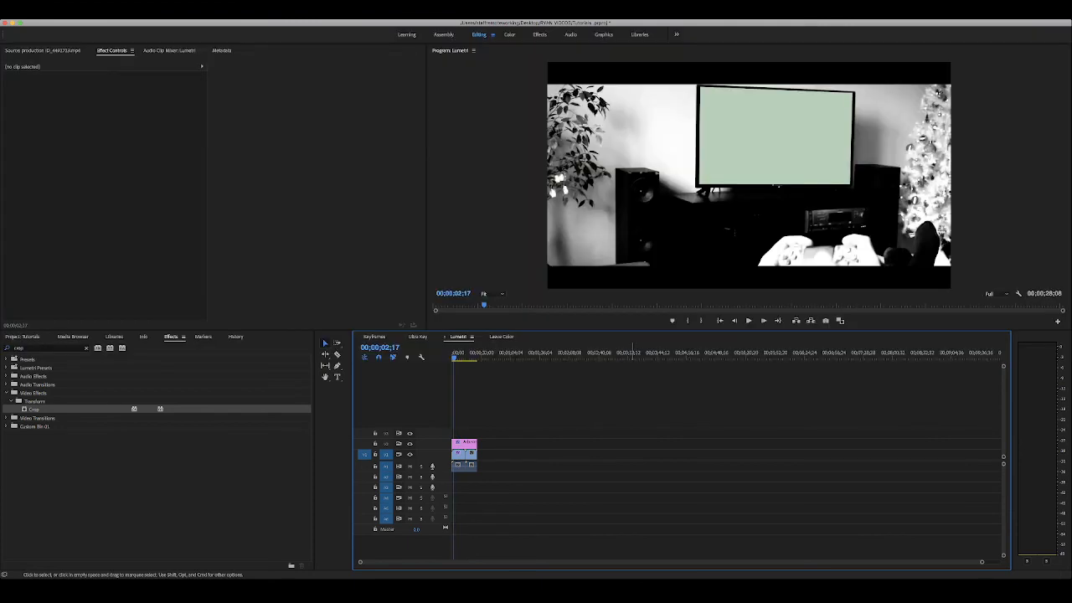